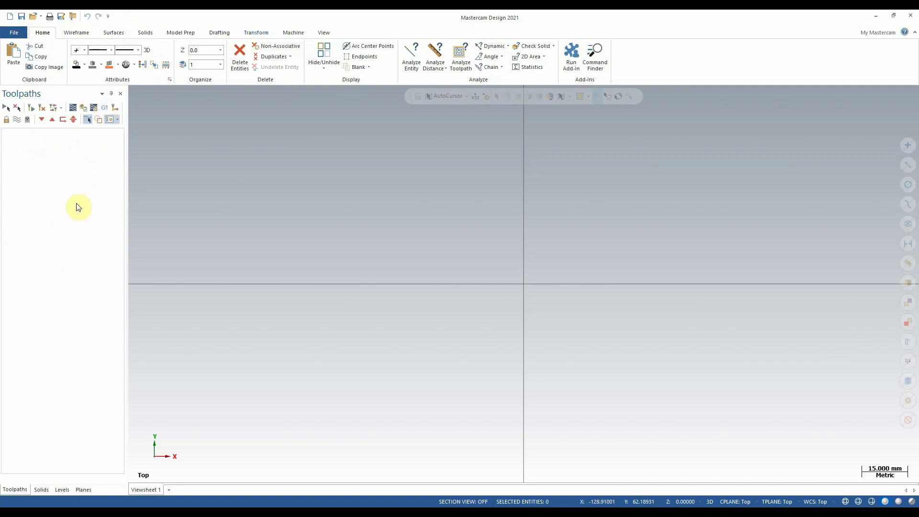
Step: Look at the graphics-area shortcut menu, then start a new blank Mastercam file
{"action": "right_click", "coordinate": [395, 197]}
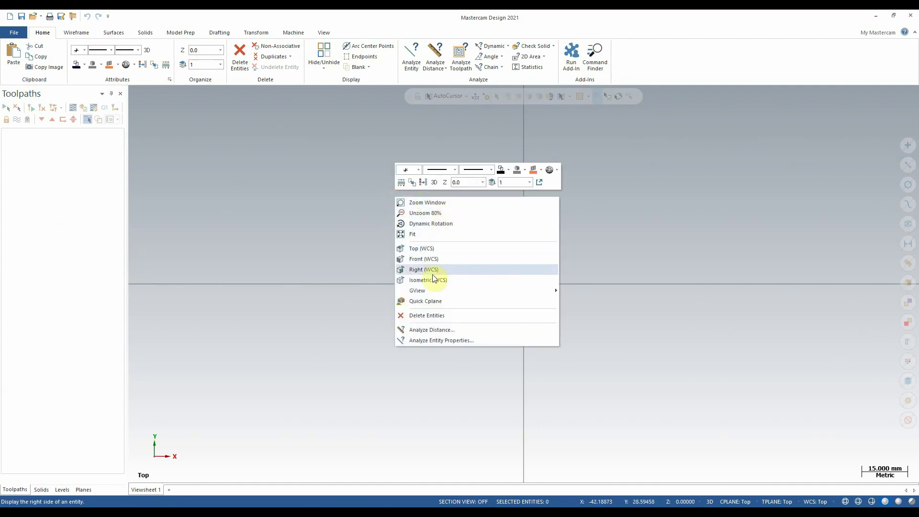
{"action": "left_click", "coordinate": [342, 261]}
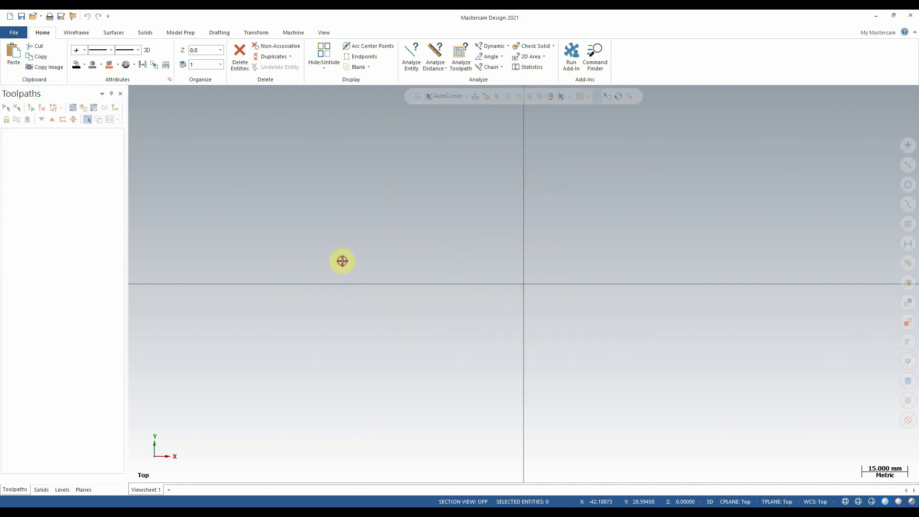
{"action": "left_click", "coordinate": [10, 18]}
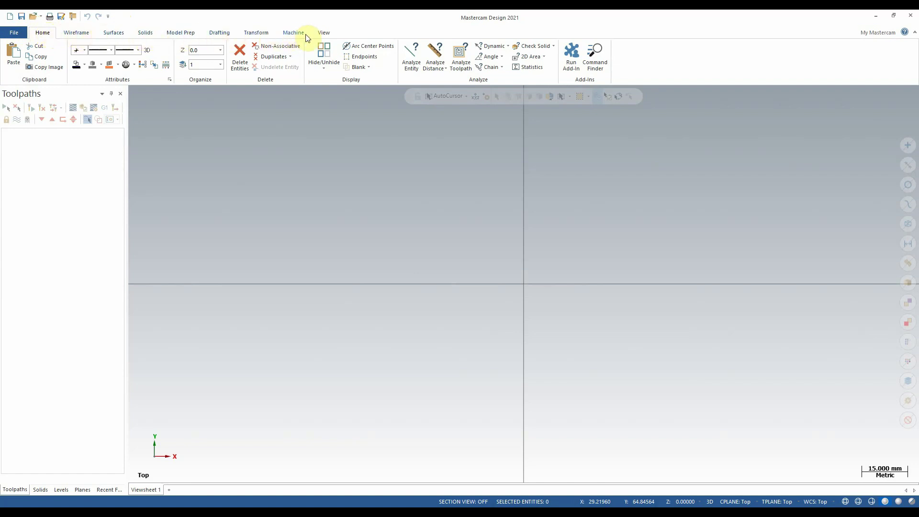
Step: Review the File pages for help and licence information and the system configuration settings
{"action": "left_click", "coordinate": [17, 38]}
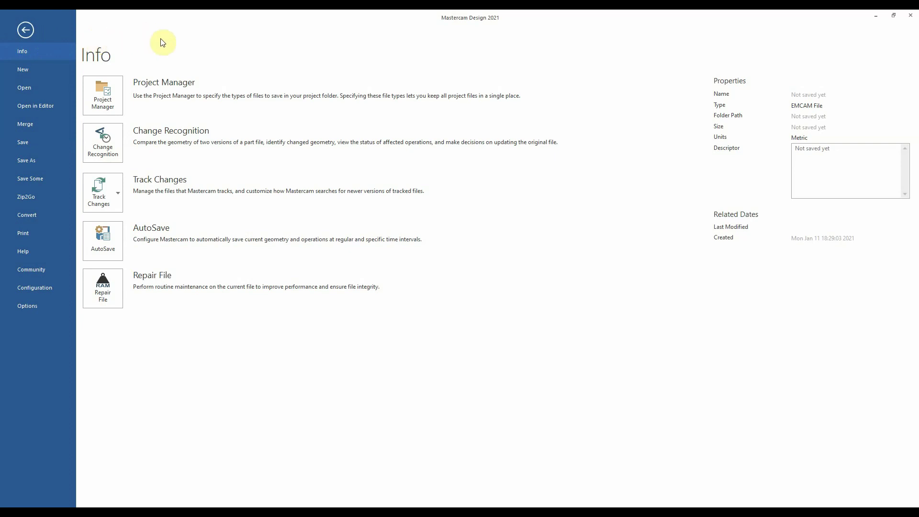
{"action": "left_click", "coordinate": [42, 251]}
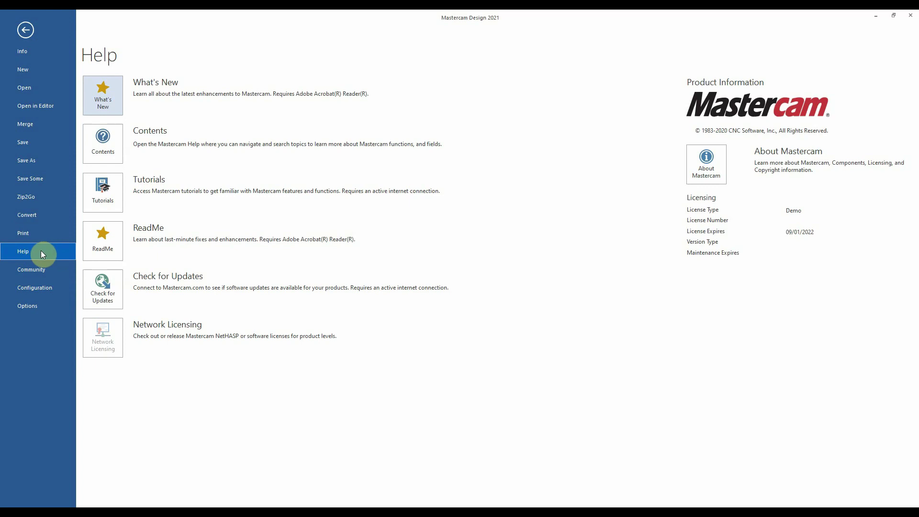
{"action": "left_click", "coordinate": [39, 290]}
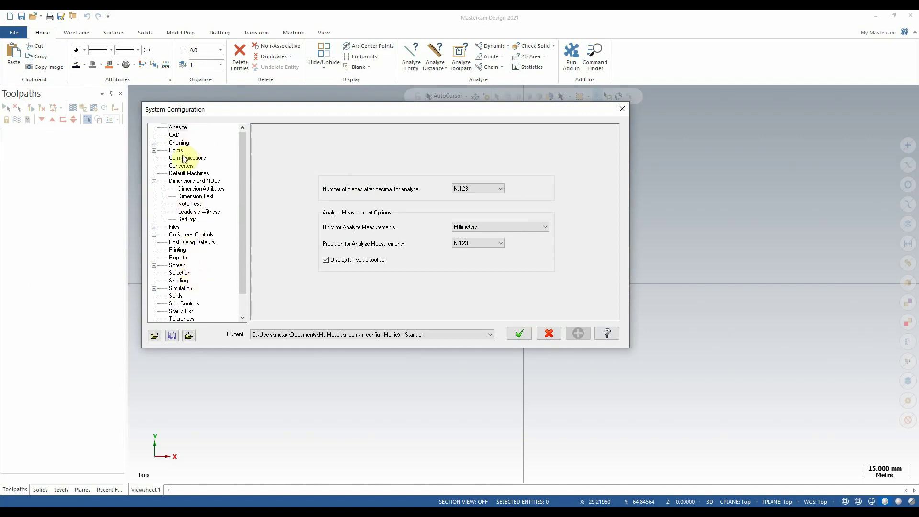
{"action": "left_click", "coordinate": [520, 334]}
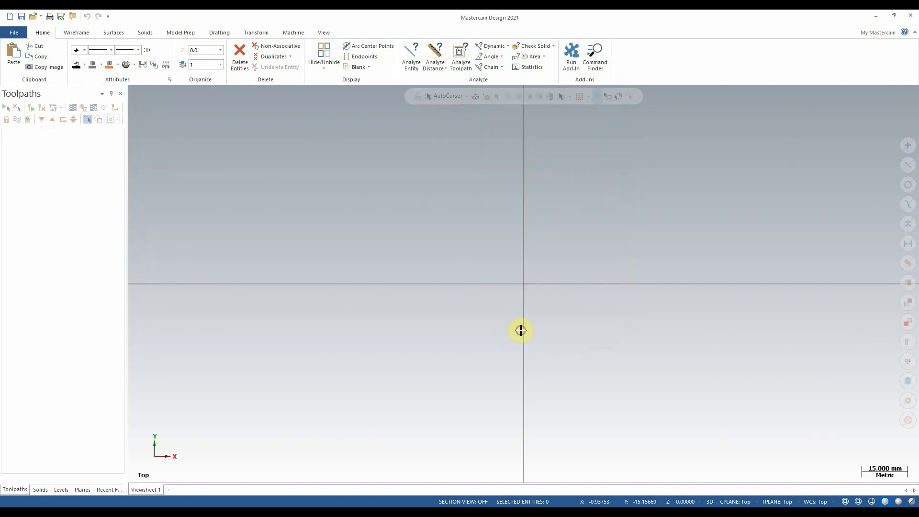
Step: Browse the toolbar and menu customization options, then start a distance measurement
{"action": "left_click", "coordinate": [17, 34]}
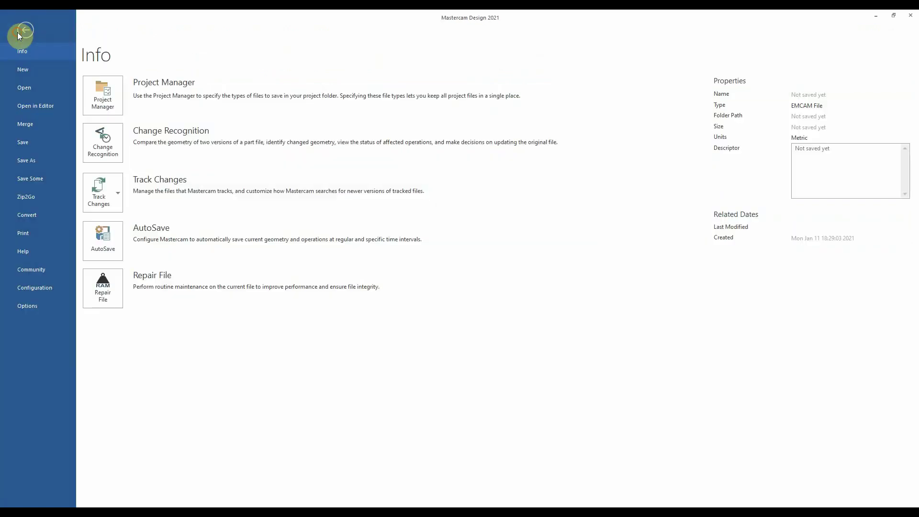
{"action": "left_click", "coordinate": [36, 308]}
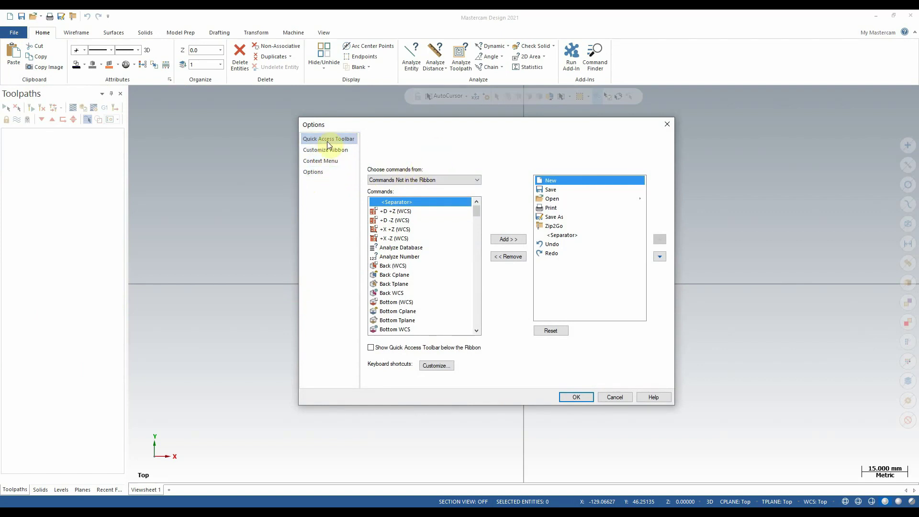
{"action": "left_click", "coordinate": [667, 125]}
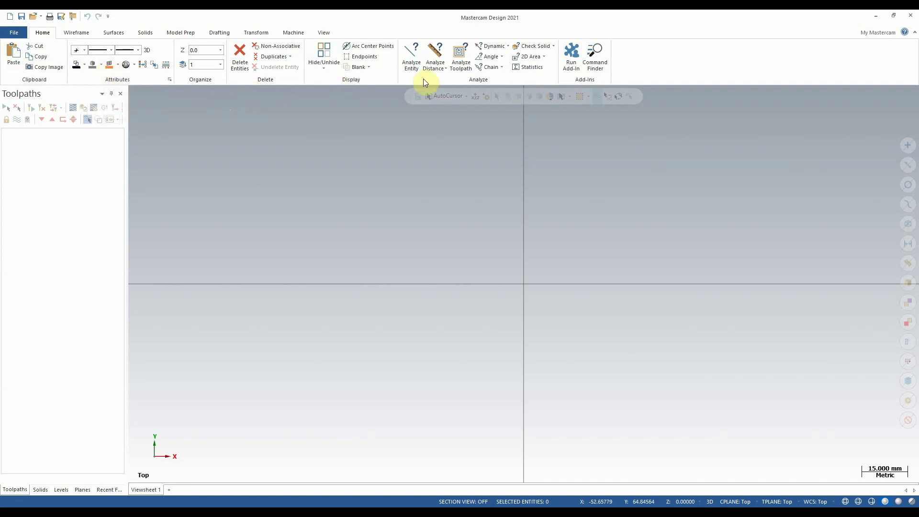
{"action": "left_click", "coordinate": [430, 53]}
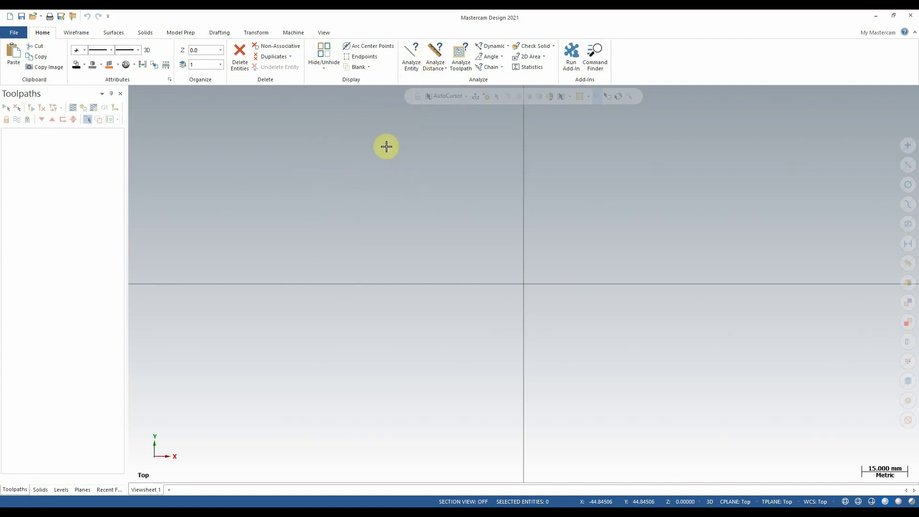
{"action": "left_click", "coordinate": [76, 36]}
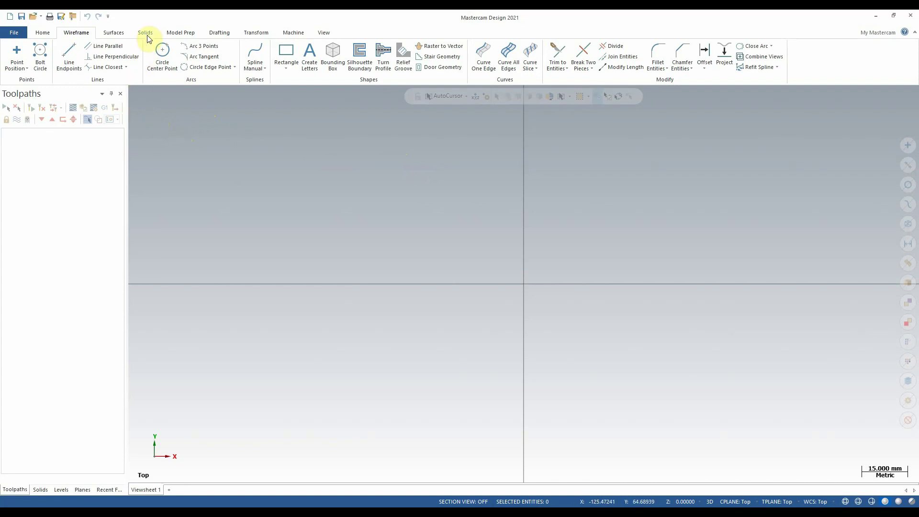
Step: Switch the ribbon to the Surfaces tab to show the surface creation tools
{"action": "left_click", "coordinate": [112, 33]}
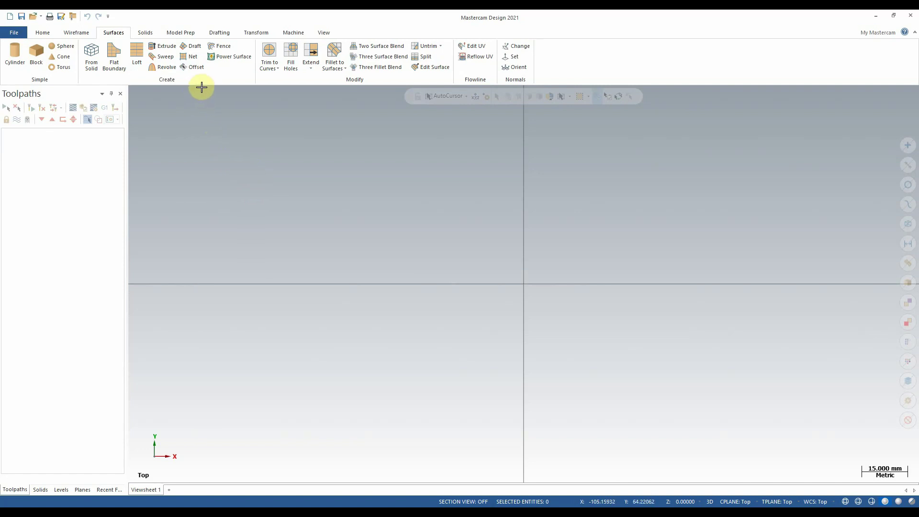
Step: Switch the ribbon to the Solids tab to review the solid modelling tools
{"action": "left_click", "coordinate": [144, 34]}
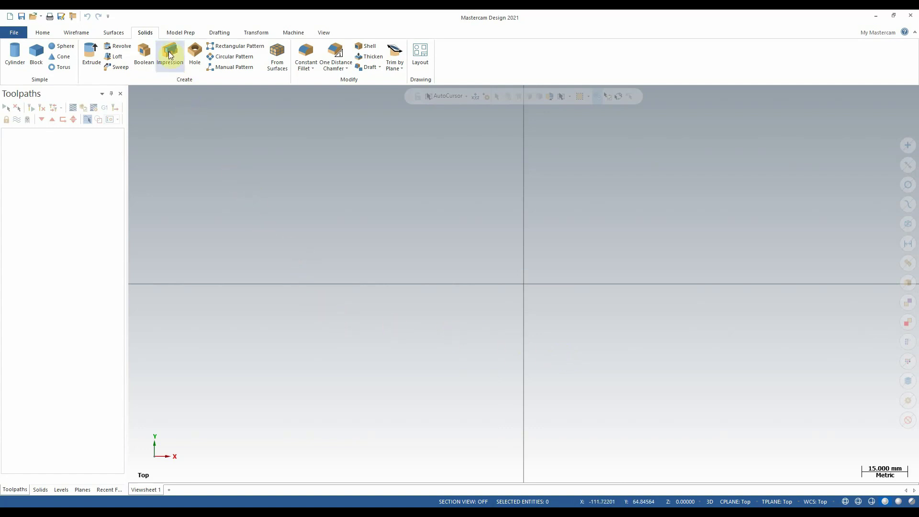
{"action": "left_click", "coordinate": [180, 34]}
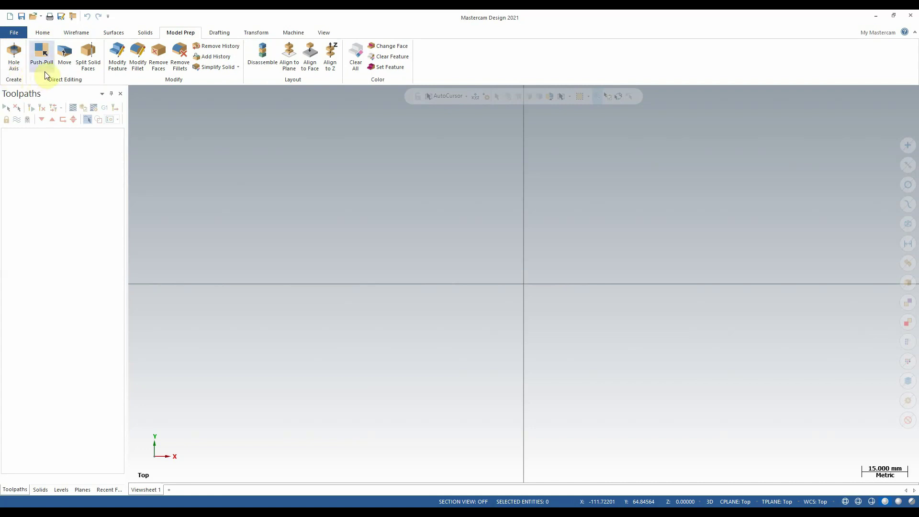
Step: Review the Drafting tab's dimensioning tools, then display the Transform tab
{"action": "left_click", "coordinate": [220, 35]}
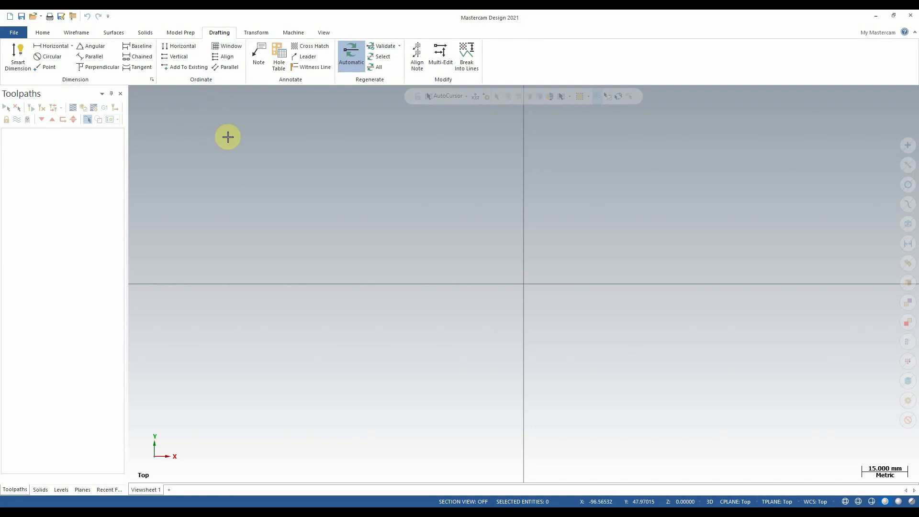
{"action": "left_click", "coordinate": [260, 34]}
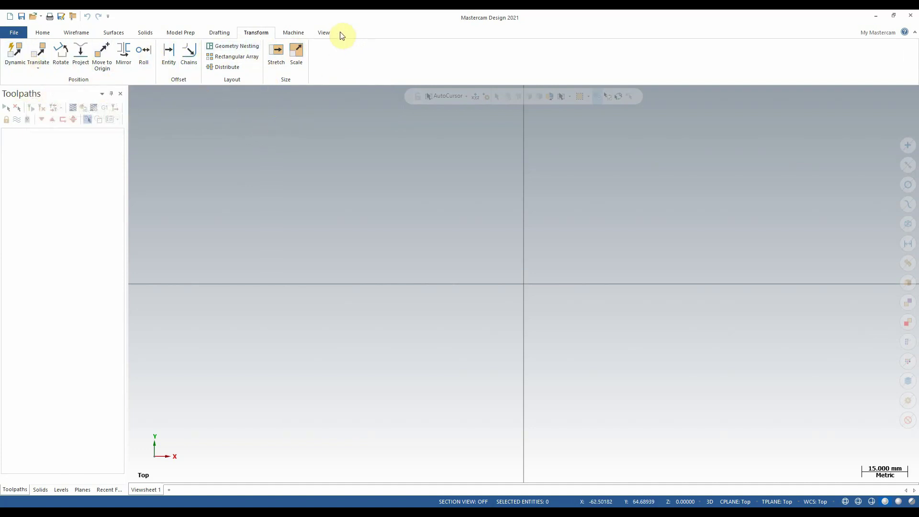
Step: Display the Machine tab's machine type, job setup, simulation and post processing tools
{"action": "left_click", "coordinate": [298, 31]}
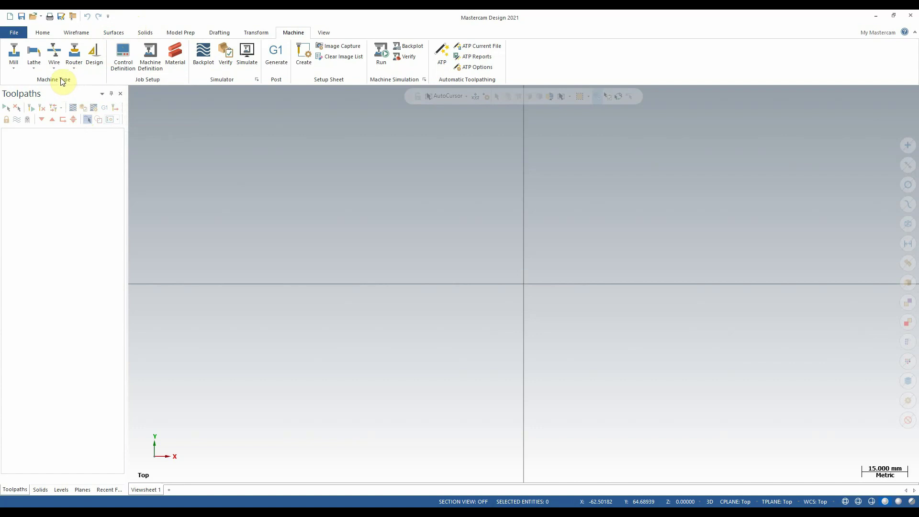
Step: On the View tab, check the quick view menu and toggle the coordinate axes, leaving them shown
{"action": "left_click", "coordinate": [325, 34]}
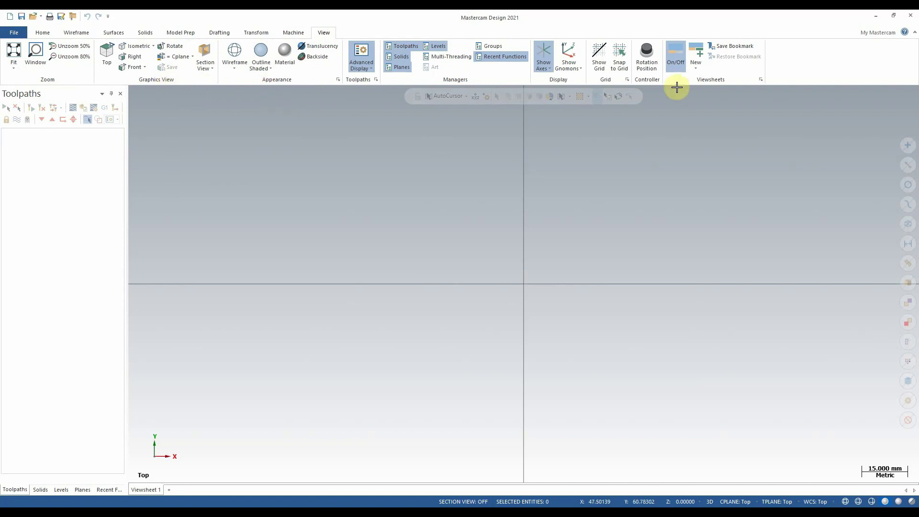
{"action": "right_click", "coordinate": [309, 155]}
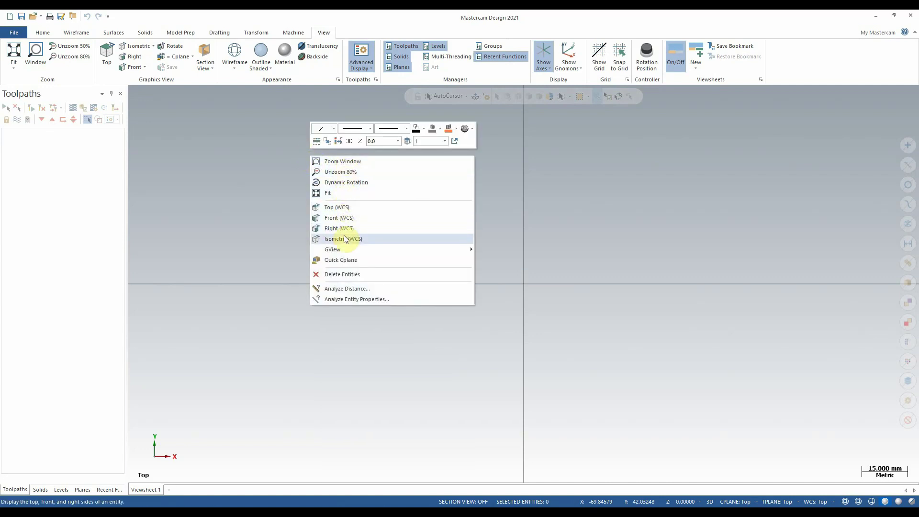
{"action": "left_click", "coordinate": [331, 321]}
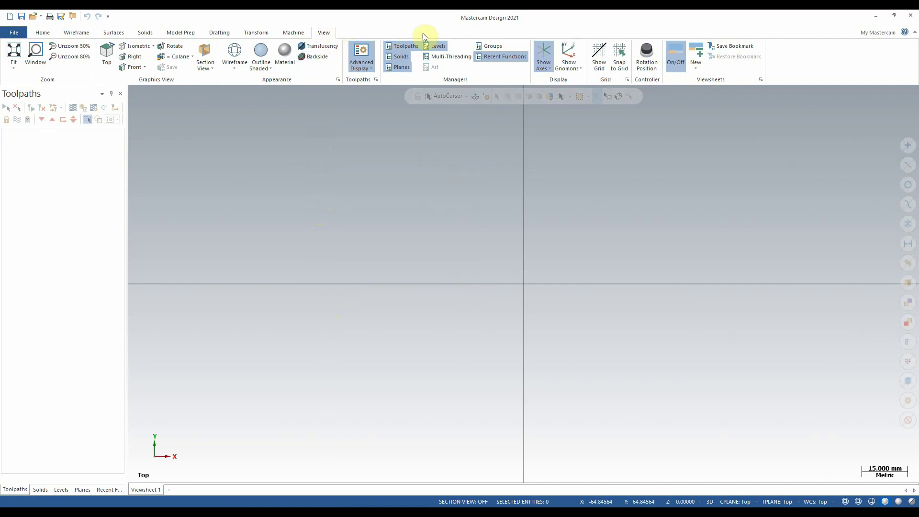
{"action": "left_click", "coordinate": [543, 50]}
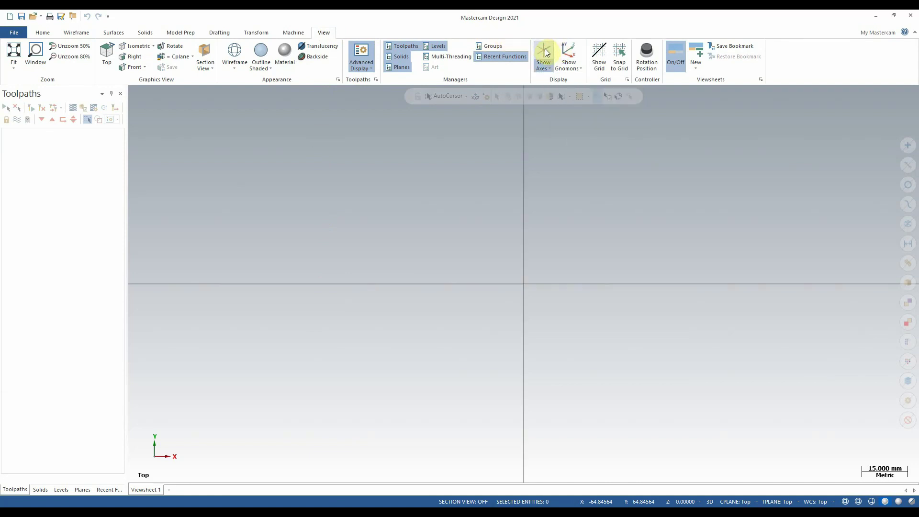
{"action": "left_click", "coordinate": [546, 53]}
{"action": "left_click", "coordinate": [545, 53]}
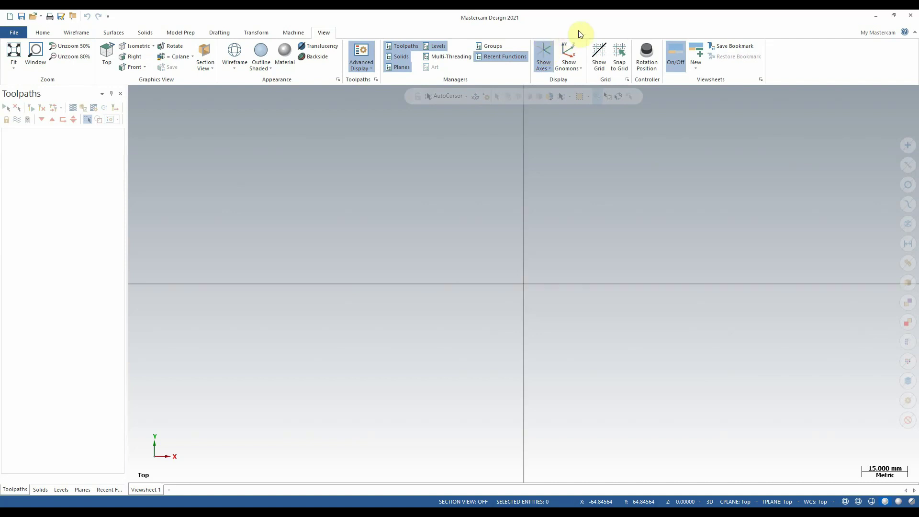
Step: Toggle Show Grid on and off several times, leaving the grid hidden
{"action": "left_click", "coordinate": [600, 52]}
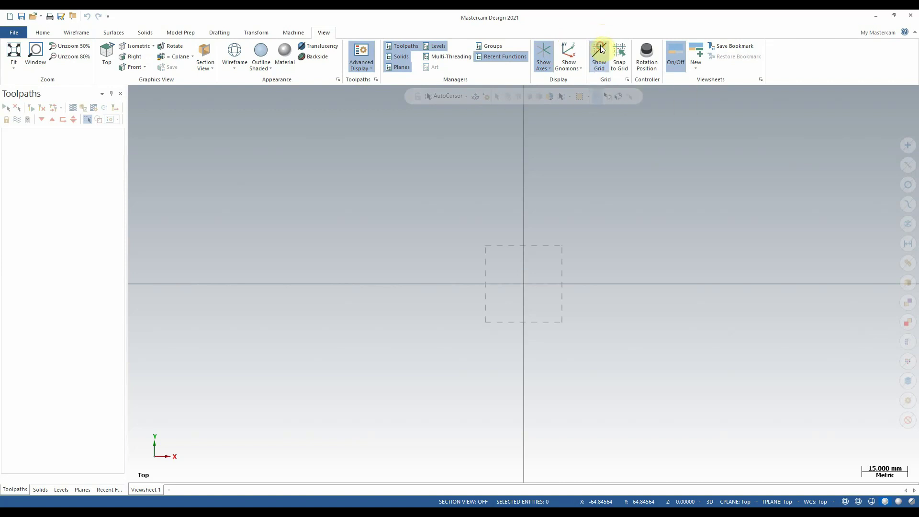
{"action": "left_click", "coordinate": [543, 54]}
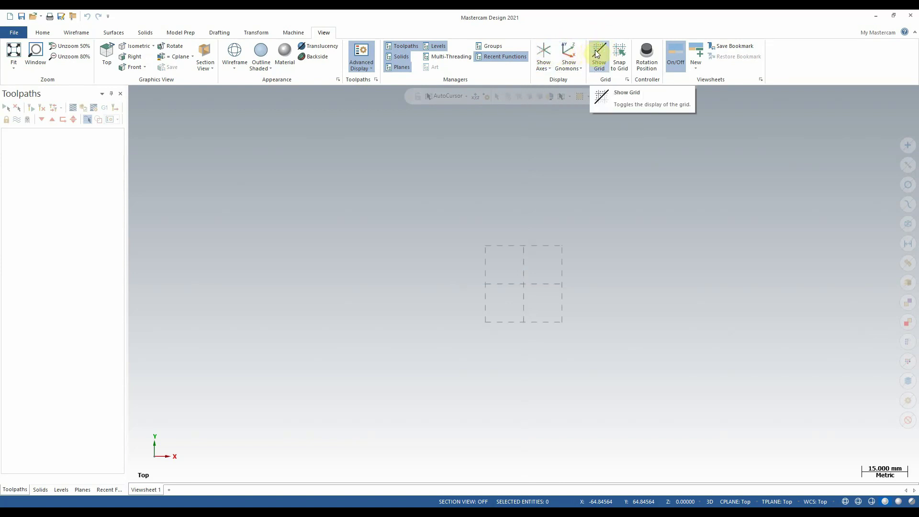
{"action": "left_click", "coordinate": [597, 53]}
{"action": "left_click", "coordinate": [597, 54]}
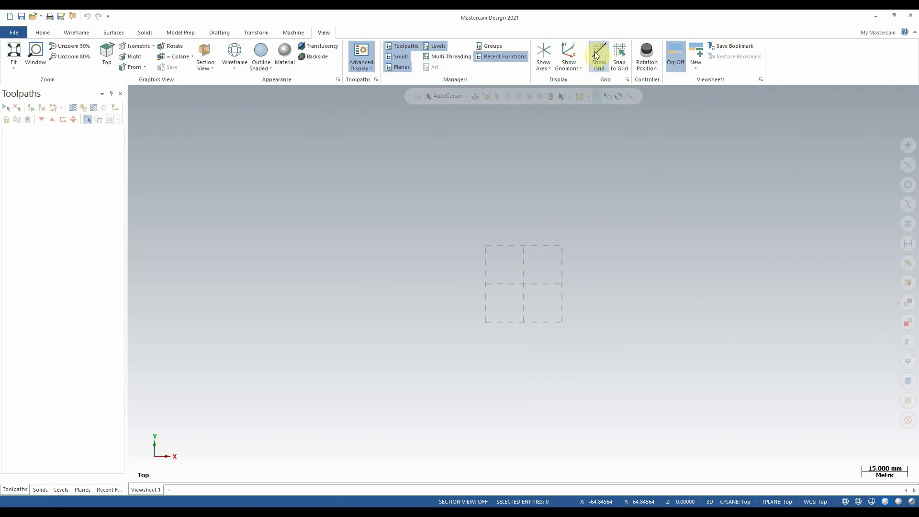
{"action": "left_click", "coordinate": [596, 54]}
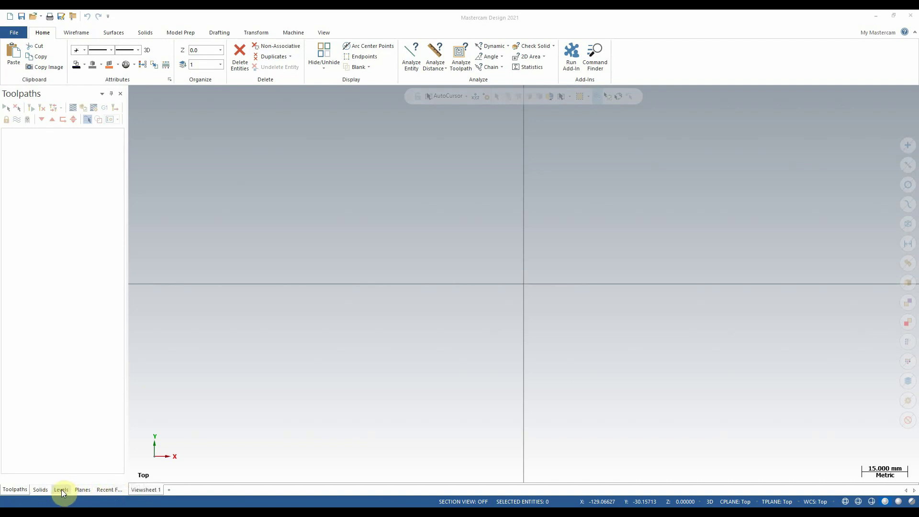
{"action": "left_click", "coordinate": [11, 489]}
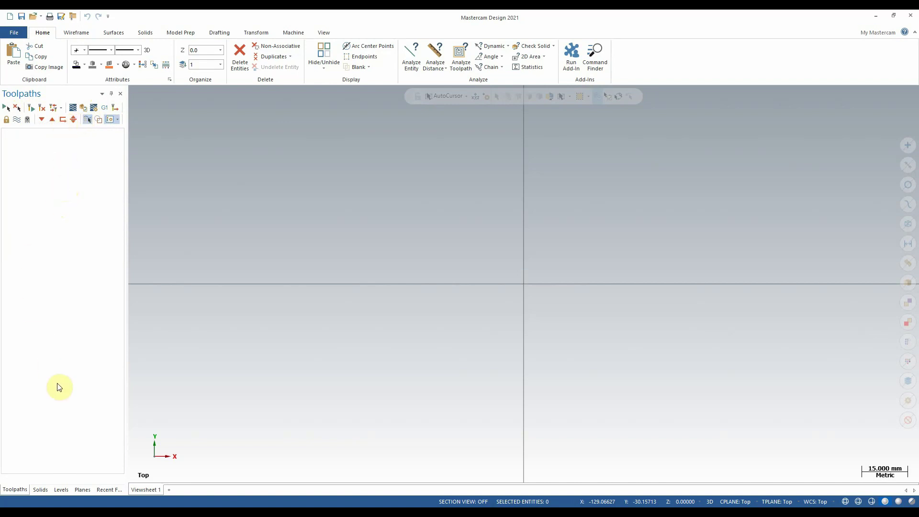
Step: Switch the manager panel to Solids, then to Levels listing level 1
{"action": "left_click", "coordinate": [41, 489]}
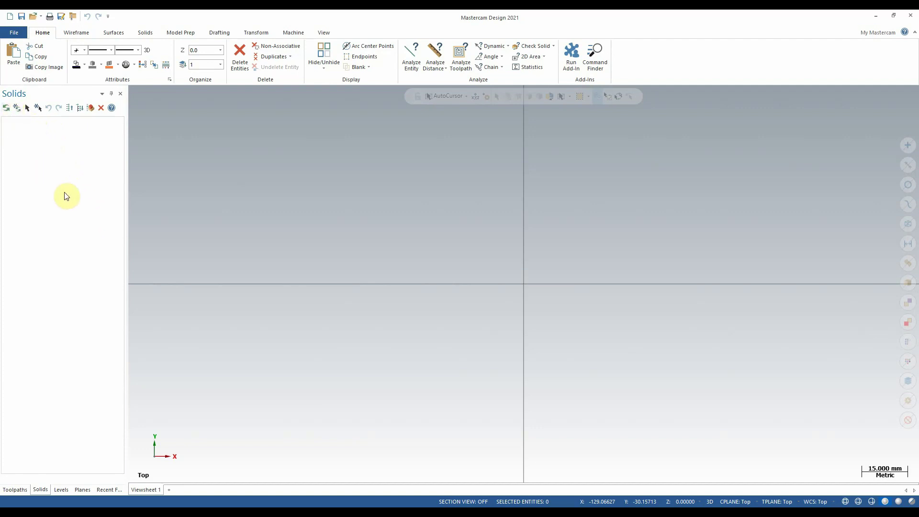
{"action": "left_click", "coordinate": [60, 490]}
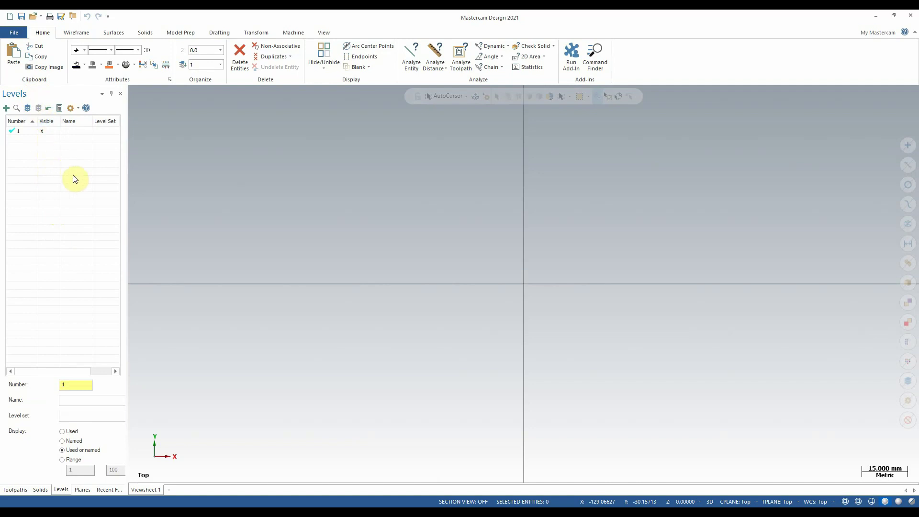
Step: Switch the manager panel to Planes, then to the Recent Functions list
{"action": "left_click", "coordinate": [83, 489]}
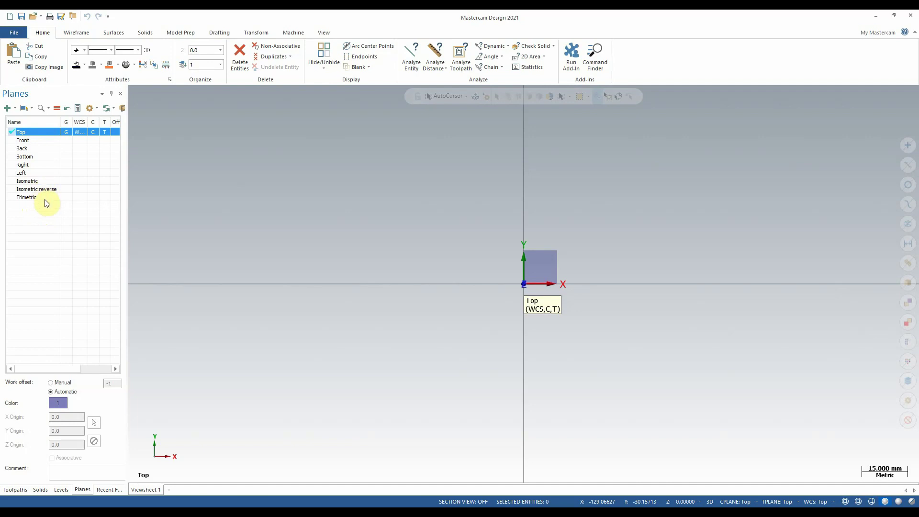
{"action": "left_click", "coordinate": [102, 489]}
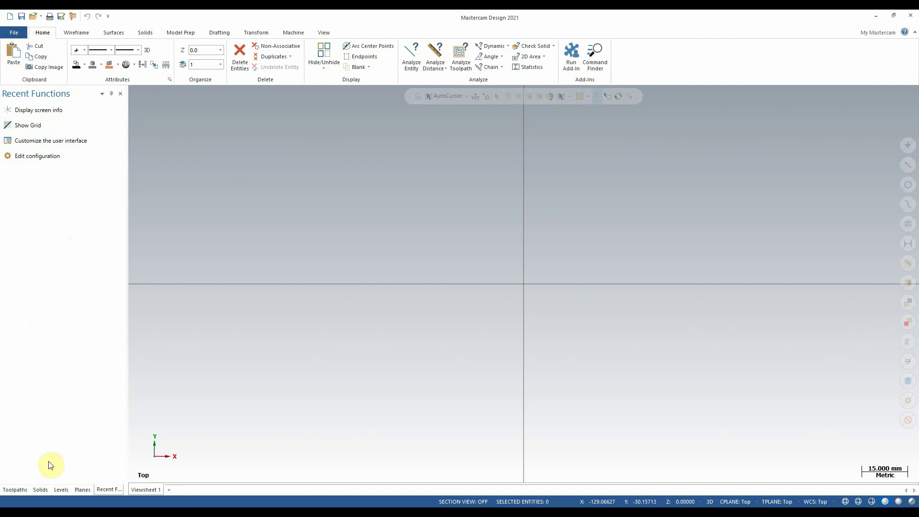
Step: Return to the Toolpaths manager and turn off the Recent Functions manager under View
{"action": "left_click", "coordinate": [18, 490]}
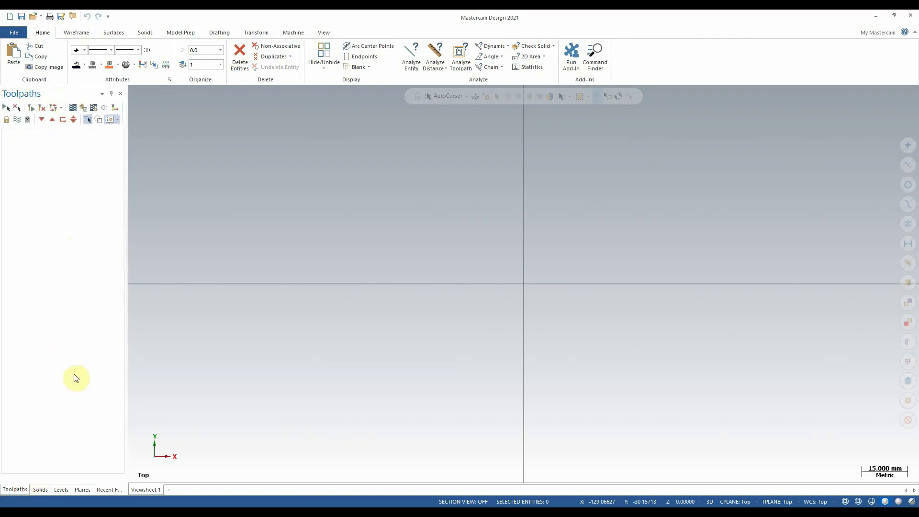
{"action": "left_click", "coordinate": [329, 33]}
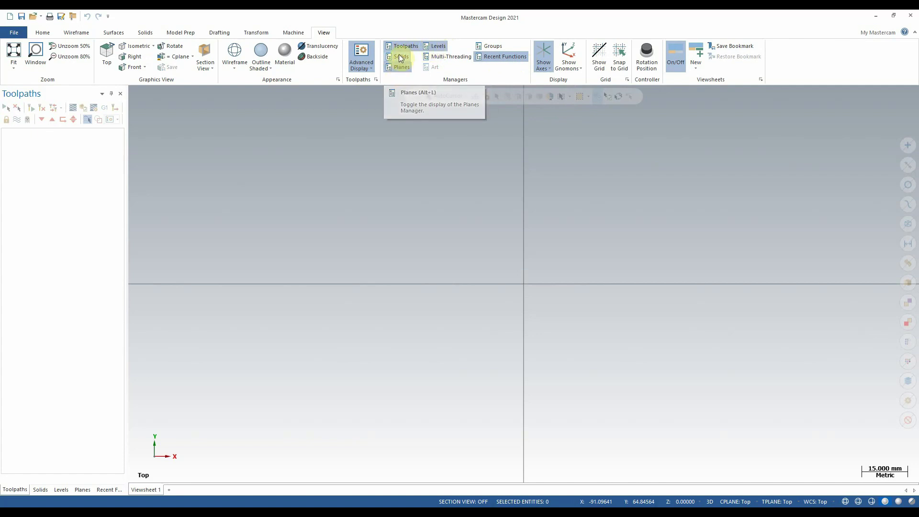
{"action": "left_click", "coordinate": [487, 58]}
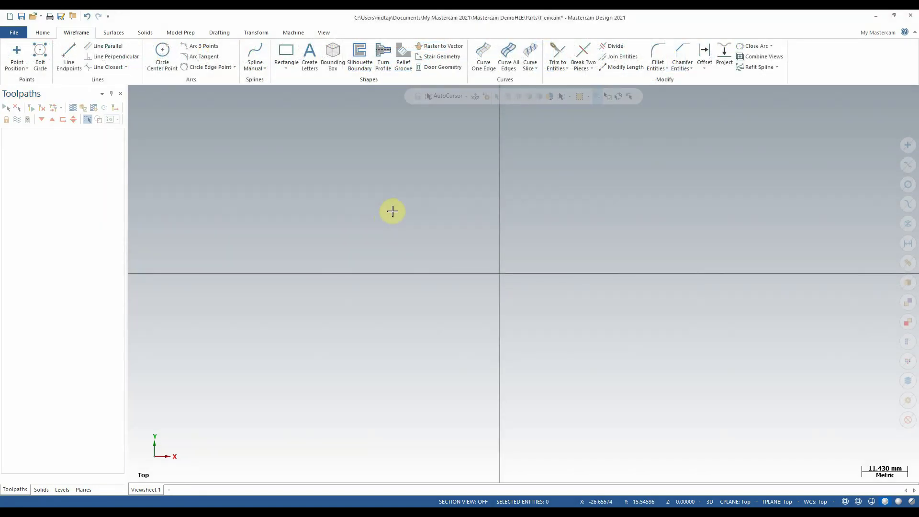
{"action": "right_click", "coordinate": [391, 211]}
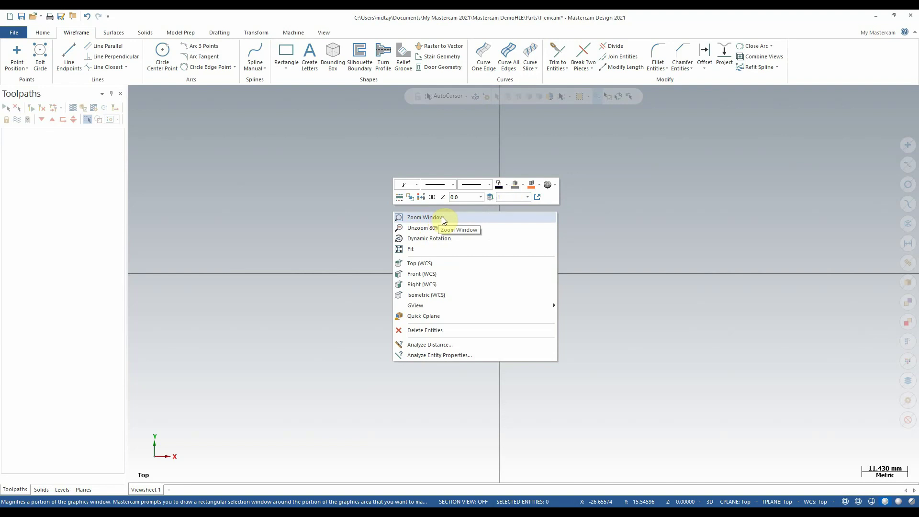
{"action": "left_click", "coordinate": [284, 56]}
{"action": "left_click", "coordinate": [369, 221]}
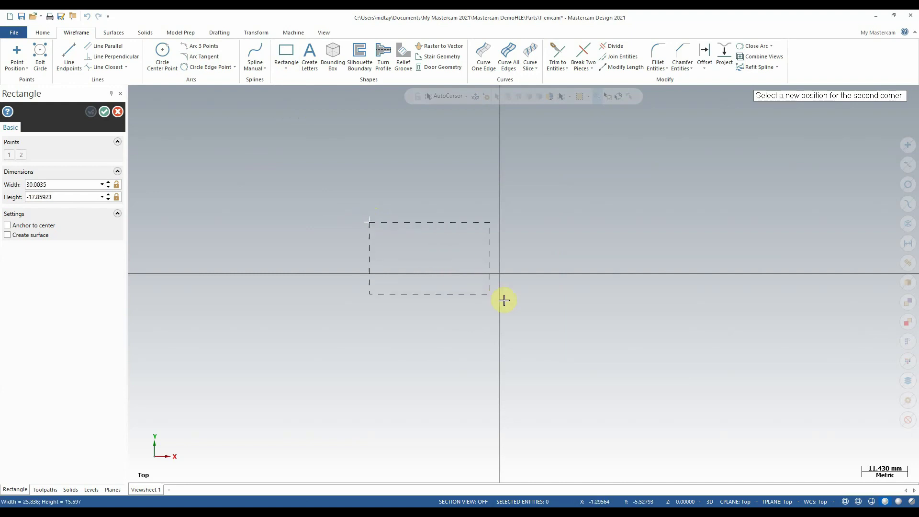
{"action": "left_click", "coordinate": [573, 326]}
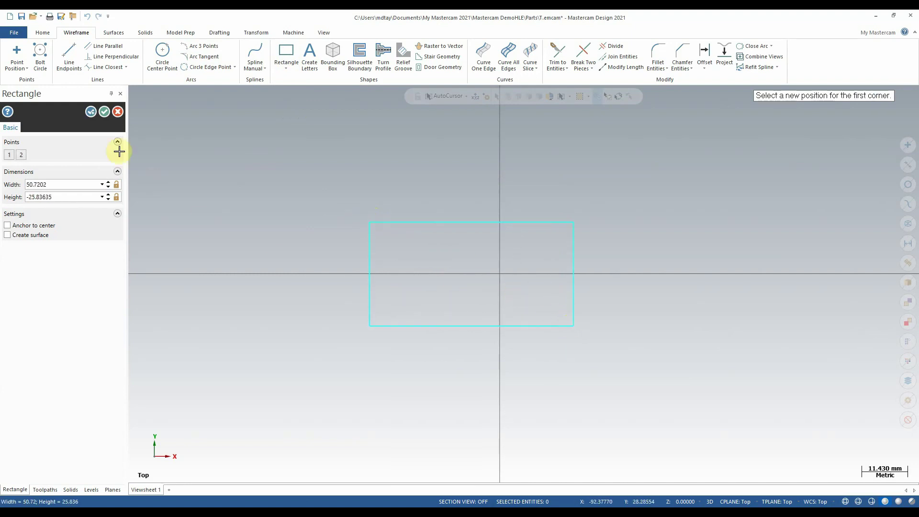
{"action": "left_click", "coordinate": [104, 111]}
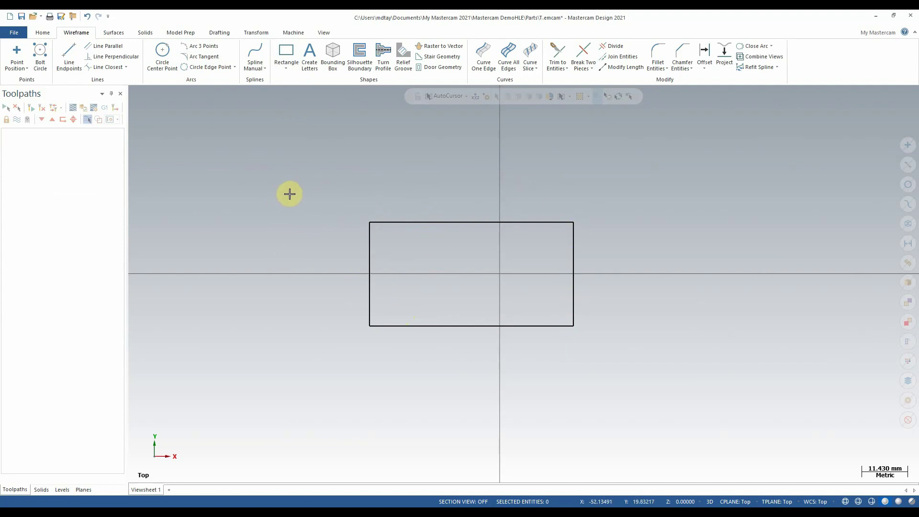
{"action": "right_click", "coordinate": [241, 145]}
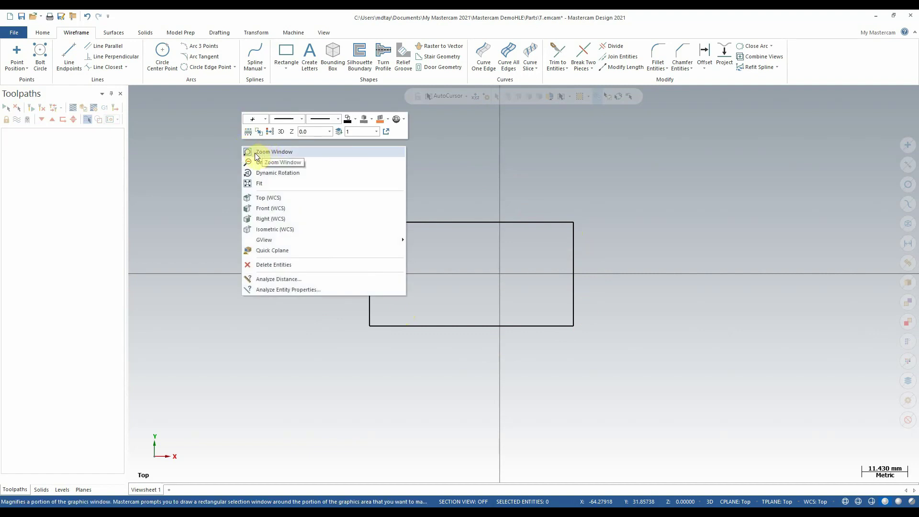
{"action": "left_click", "coordinate": [255, 152]}
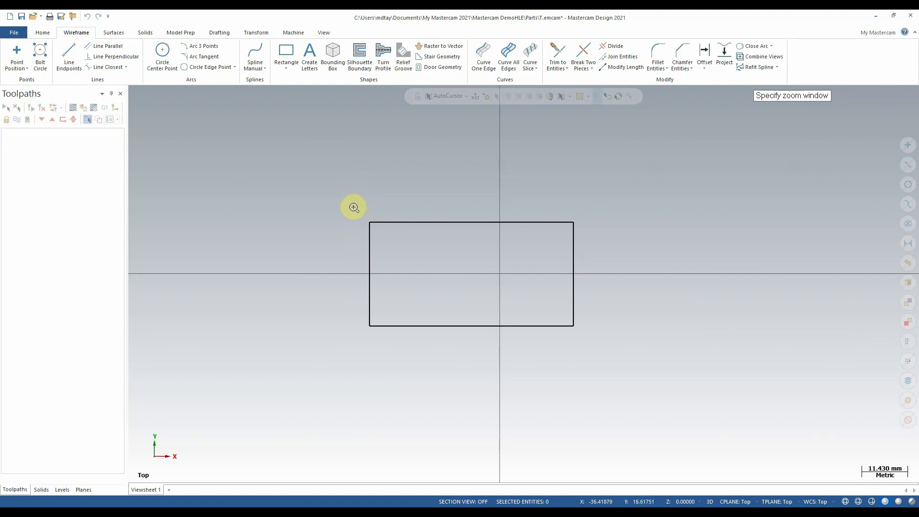
{"action": "left_click_drag", "start_coordinate": [353, 206], "coordinate": [594, 340]}
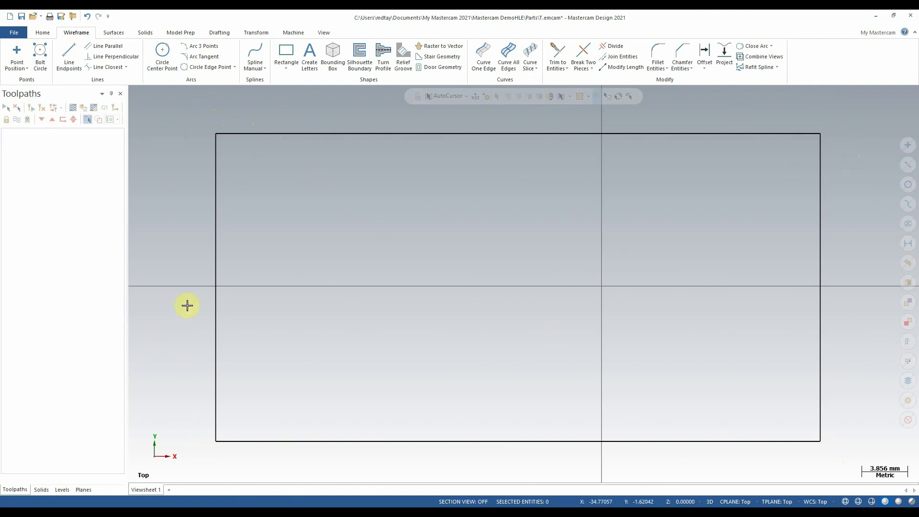
{"action": "left_click", "coordinate": [174, 71]}
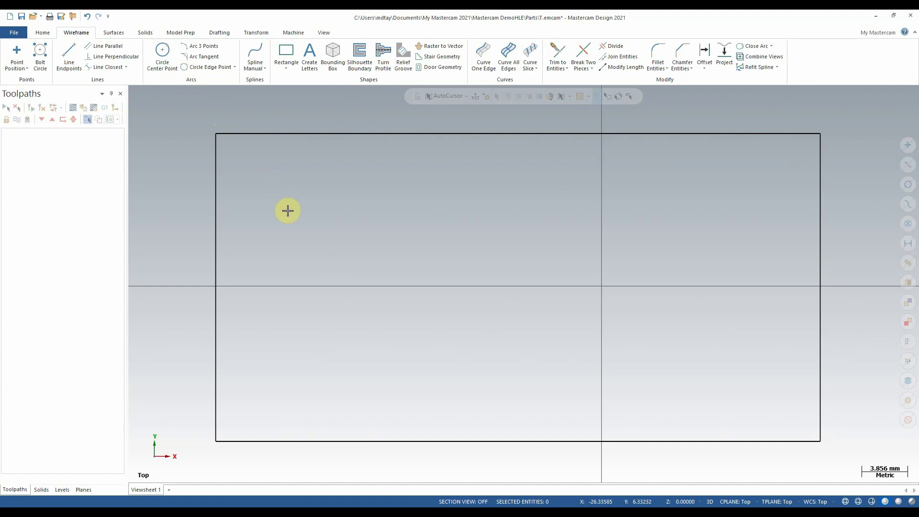
{"action": "scroll", "coordinate": [287, 210], "scroll_direction": "down", "scroll_amount": 4}
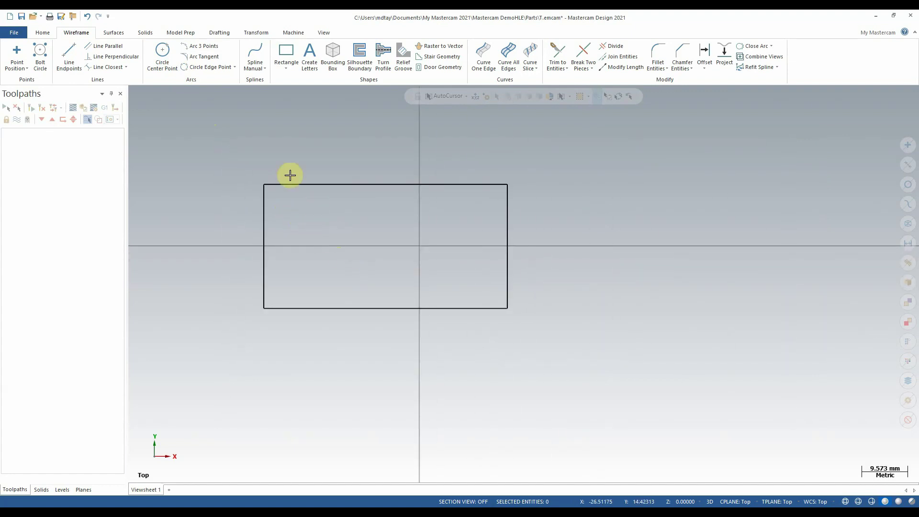
{"action": "left_click_drag", "start_coordinate": [222, 158], "coordinate": [576, 355]}
{"action": "key", "text": "Delete"}
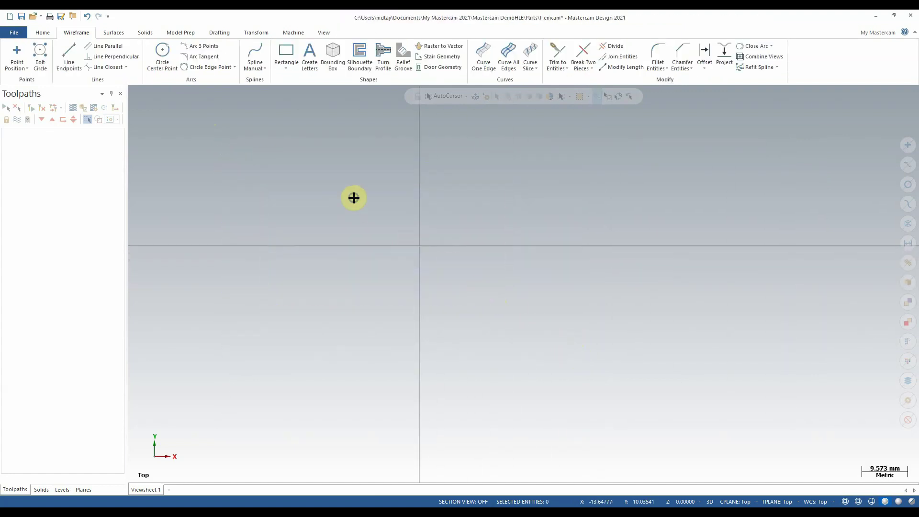
Step: Draw a rectangle from a corner above-left of the origin to one below-right
{"action": "right_click", "coordinate": [354, 200]}
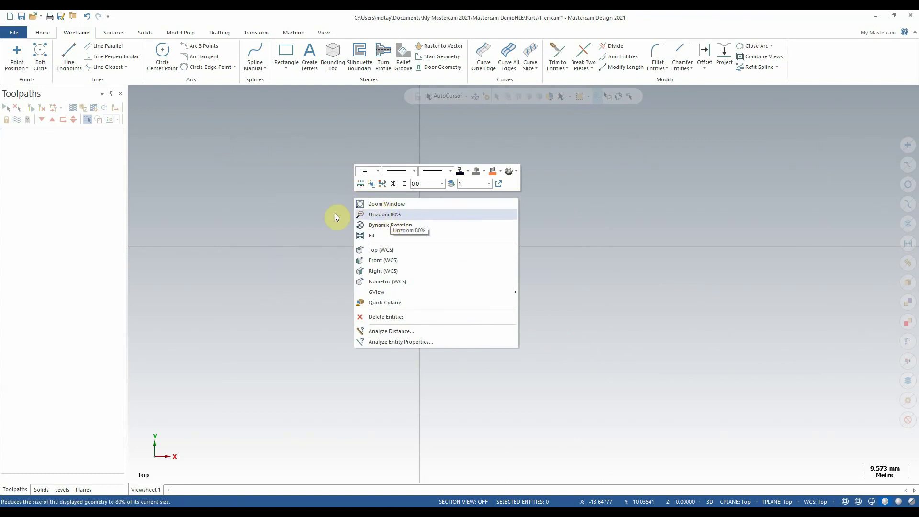
{"action": "left_click", "coordinate": [280, 217]}
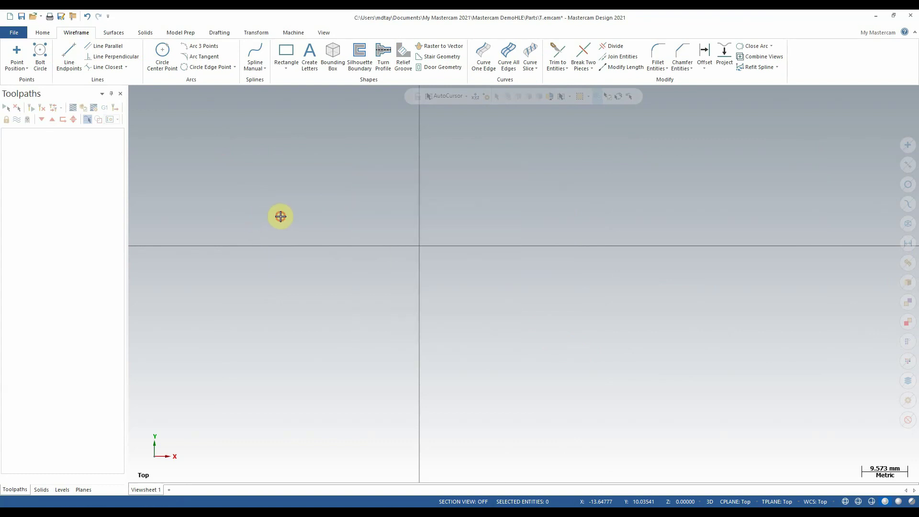
{"action": "right_click", "coordinate": [338, 197]}
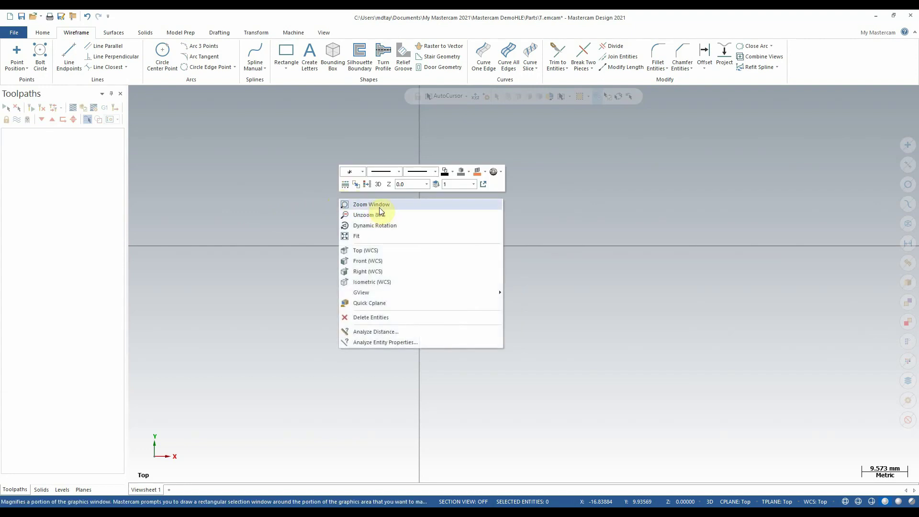
{"action": "left_click", "coordinate": [291, 211]}
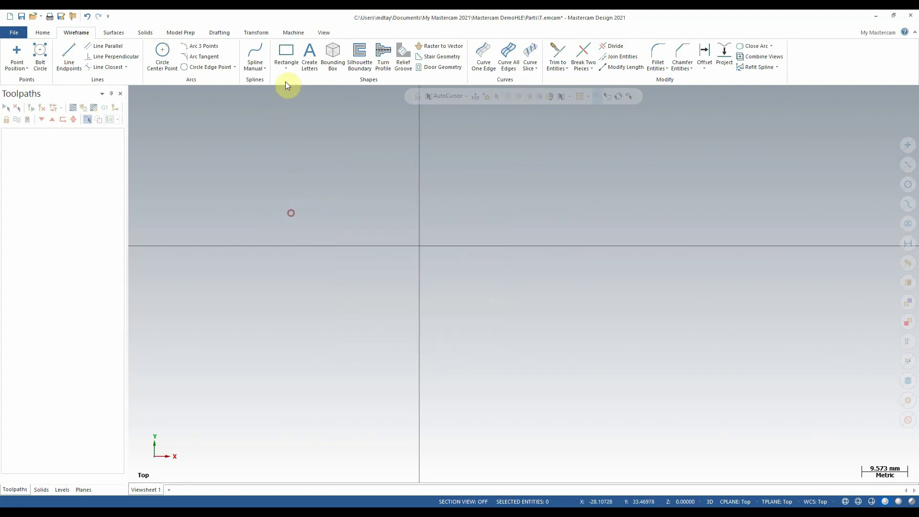
{"action": "left_click", "coordinate": [287, 51]}
{"action": "left_click", "coordinate": [331, 186]}
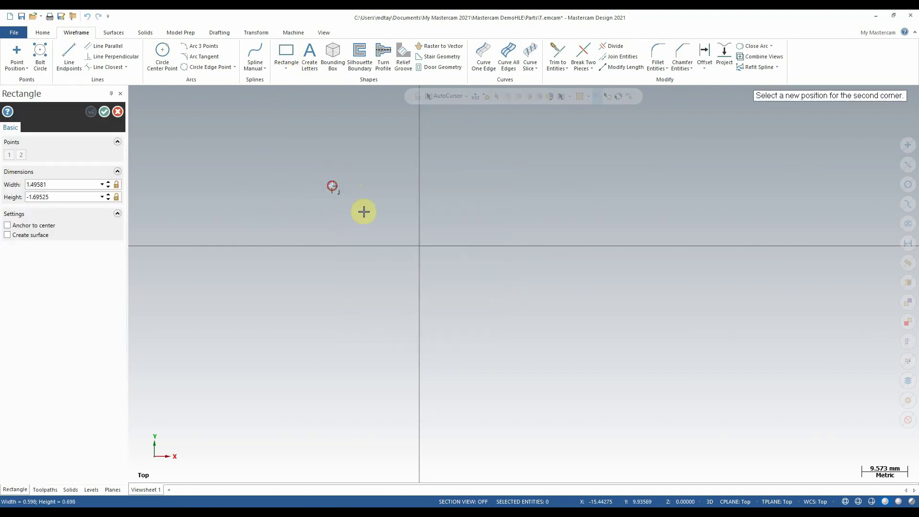
{"action": "left_click", "coordinate": [508, 307]}
{"action": "left_click", "coordinate": [105, 113]}
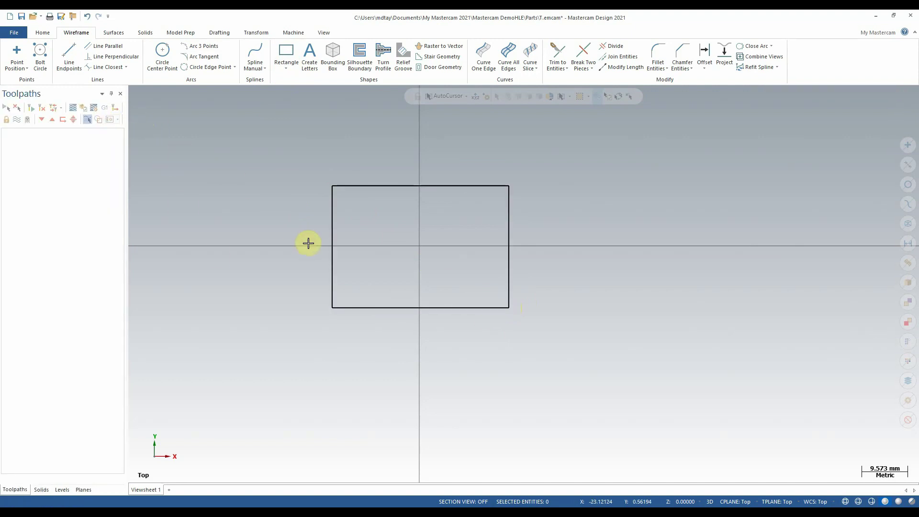
Step: Zoom out three steps to fit the rectangle, then window-select all four sides
{"action": "scroll", "coordinate": [306, 211], "scroll_direction": "up", "scroll_amount": 5}
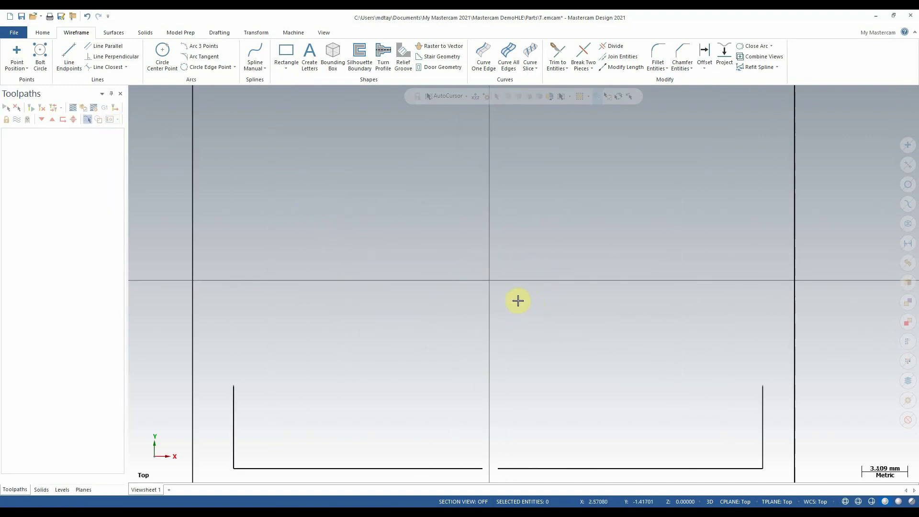
{"action": "right_click", "coordinate": [416, 242]}
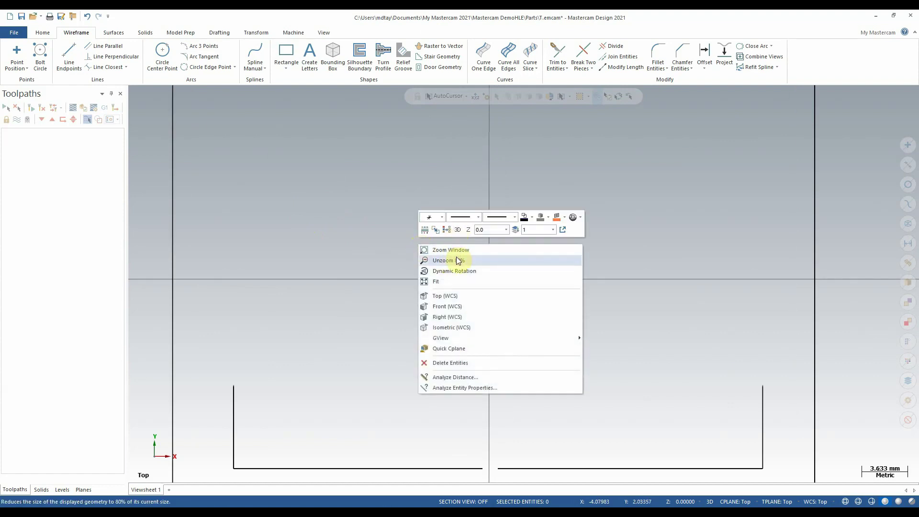
{"action": "left_click", "coordinate": [456, 259]}
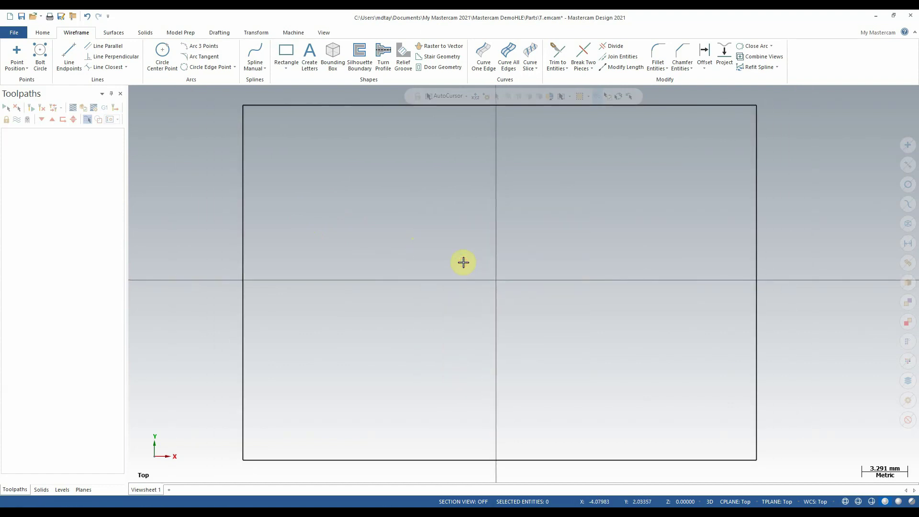
{"action": "right_click", "coordinate": [433, 243]}
{"action": "left_click", "coordinate": [477, 260]}
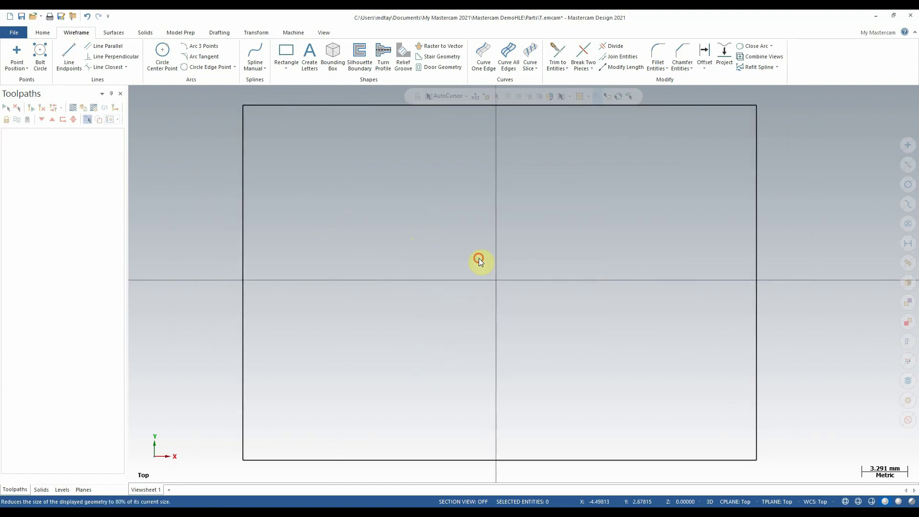
{"action": "right_click", "coordinate": [370, 231]}
{"action": "left_click", "coordinate": [417, 255]}
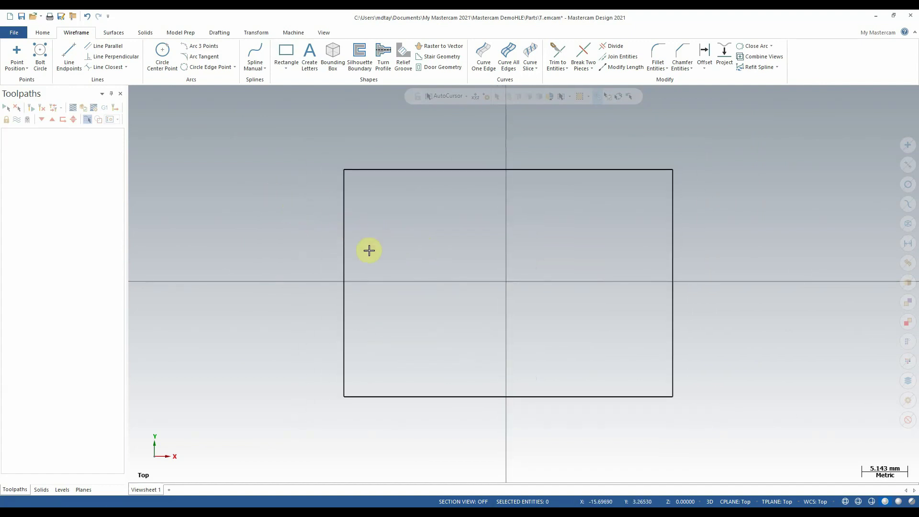
{"action": "scroll", "coordinate": [369, 254], "scroll_direction": "down", "scroll_amount": 2}
{"action": "scroll", "coordinate": [460, 261], "scroll_direction": "up", "scroll_amount": 4}
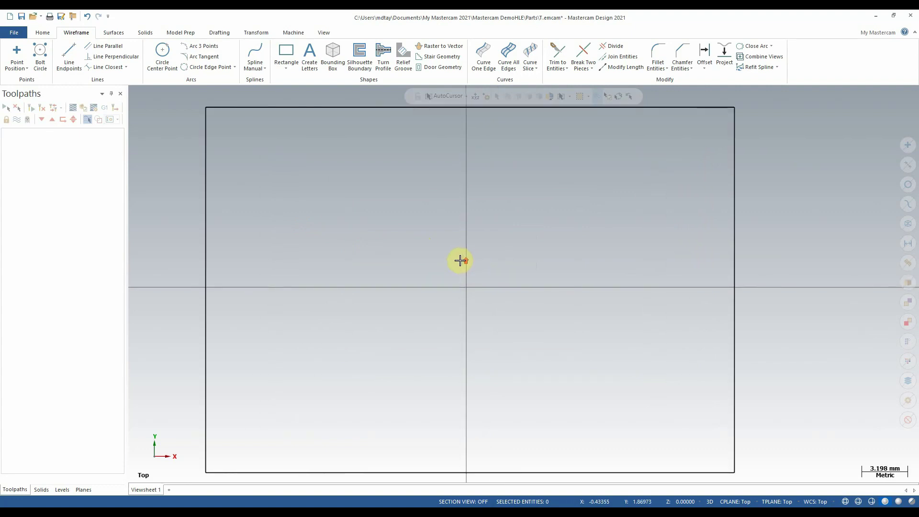
{"action": "scroll", "coordinate": [460, 261], "scroll_direction": "down", "scroll_amount": 2}
{"action": "scroll", "coordinate": [453, 232], "scroll_direction": "up", "scroll_amount": 1}
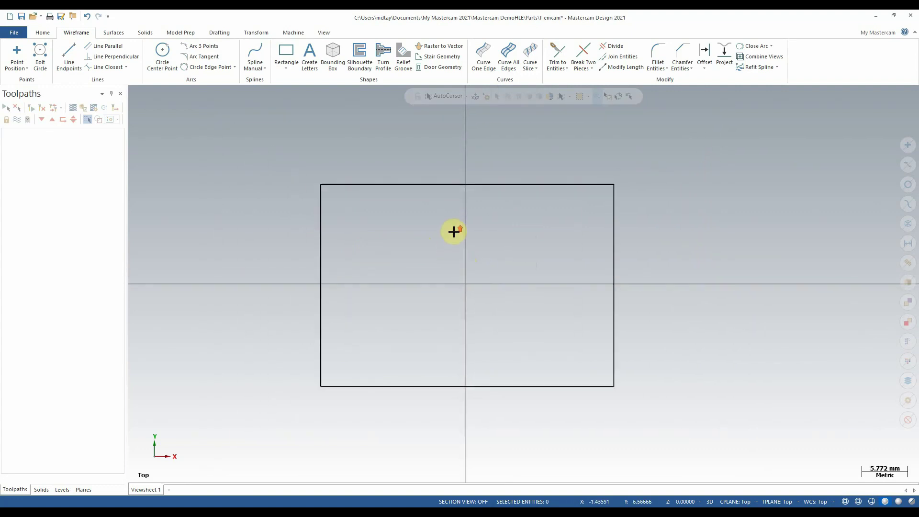
{"action": "left_click_drag", "start_coordinate": [242, 148], "coordinate": [697, 424]}
Step: Delete the previously selected rectangle
{"action": "key", "text": "Delete"}
{"action": "right_click", "coordinate": [409, 235]}
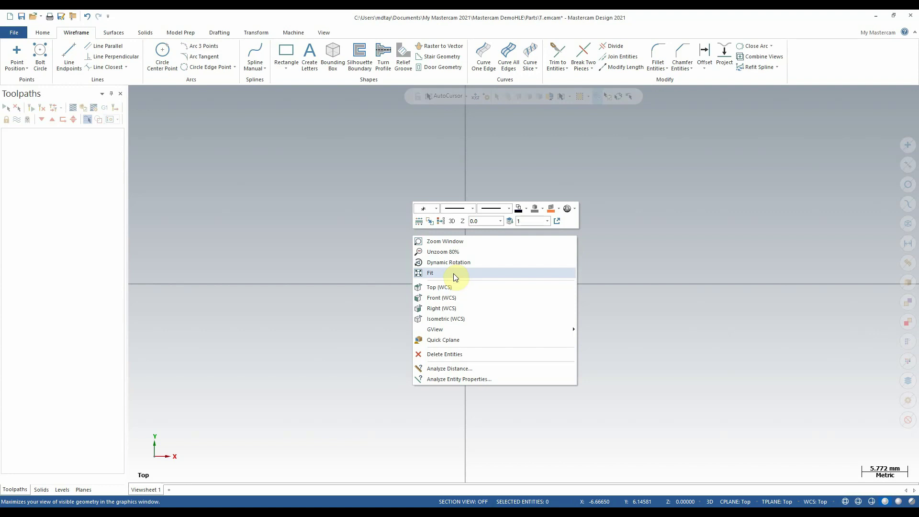
{"action": "left_click", "coordinate": [306, 245]}
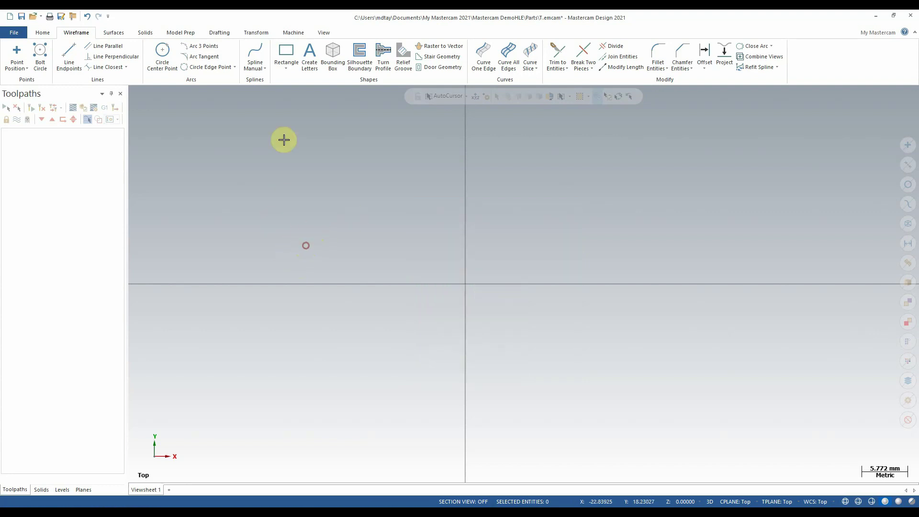
Step: Draw three rectangles: one upper-left, one upper-right and one across the bottom
{"action": "left_click", "coordinate": [286, 54]}
{"action": "scroll", "coordinate": [530, 254], "scroll_direction": "down", "scroll_amount": 2}
{"action": "scroll", "coordinate": [530, 254], "scroll_direction": "down", "scroll_amount": 1}
{"action": "left_click", "coordinate": [248, 165]}
{"action": "left_click", "coordinate": [311, 221]}
{"action": "left_click", "coordinate": [754, 147]}
{"action": "left_click", "coordinate": [845, 218]}
{"action": "left_click", "coordinate": [368, 398]}
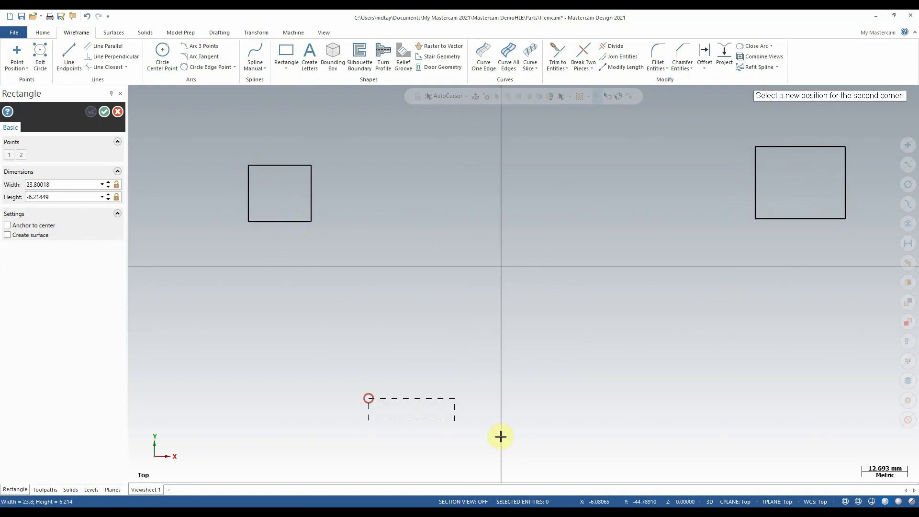
{"action": "left_click", "coordinate": [546, 469]}
{"action": "scroll", "coordinate": [251, 353], "scroll_direction": "down", "scroll_amount": 3}
{"action": "scroll", "coordinate": [615, 252], "scroll_direction": "up", "scroll_amount": 2}
{"action": "left_click", "coordinate": [104, 113]}
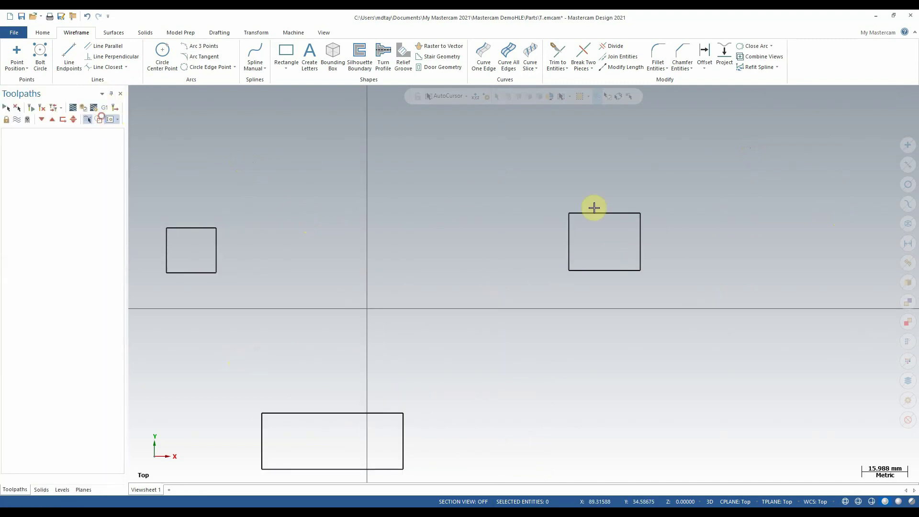
Step: Fit the three rectangles into view, then select all of them and delete them
{"action": "scroll", "coordinate": [634, 219], "scroll_direction": "up", "scroll_amount": 2}
{"action": "right_click", "coordinate": [409, 205]}
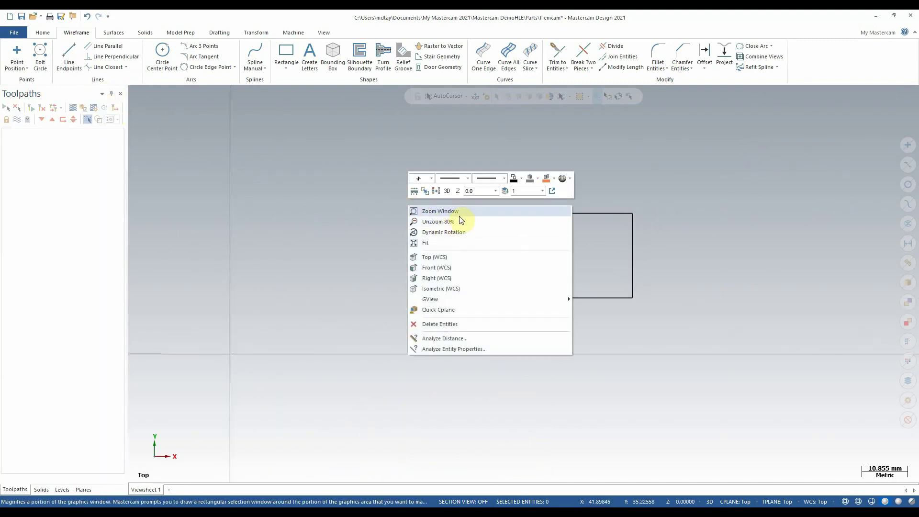
{"action": "left_click", "coordinate": [439, 243]}
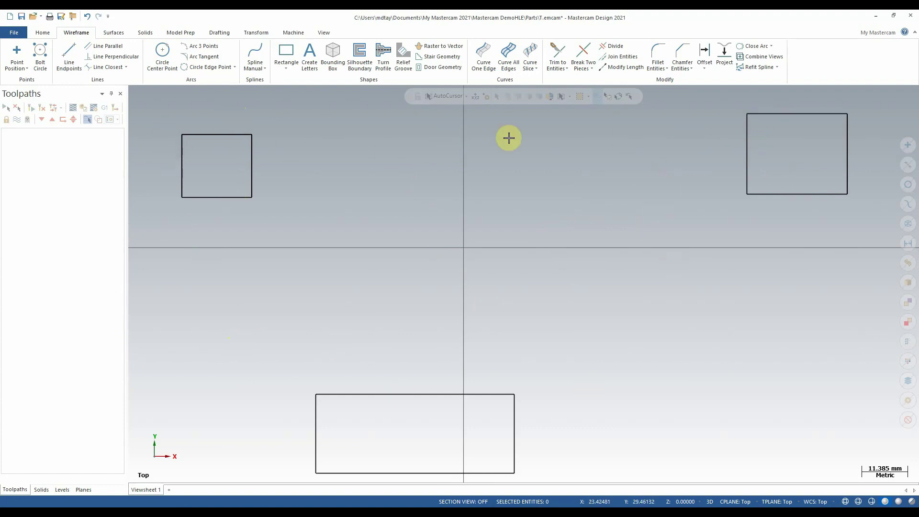
{"action": "left_click", "coordinate": [208, 194]}
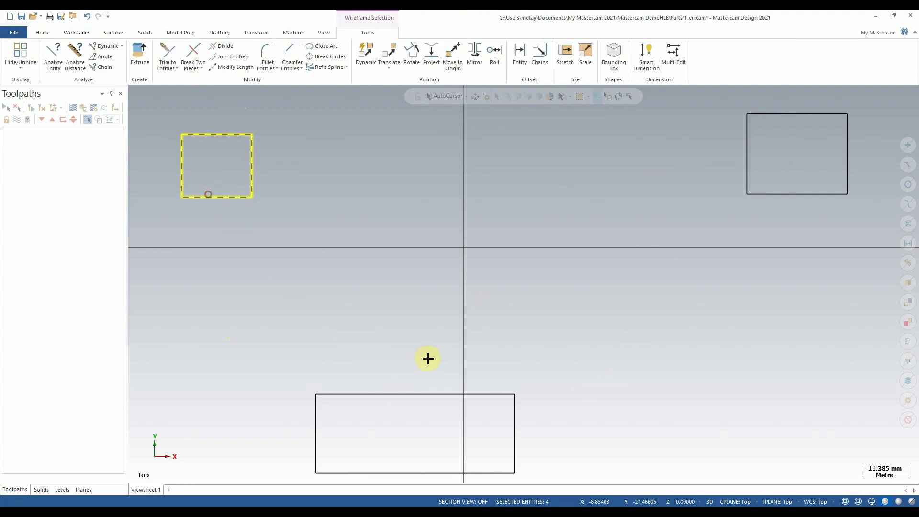
{"action": "left_click", "coordinate": [432, 389]}
{"action": "left_click", "coordinate": [814, 192]}
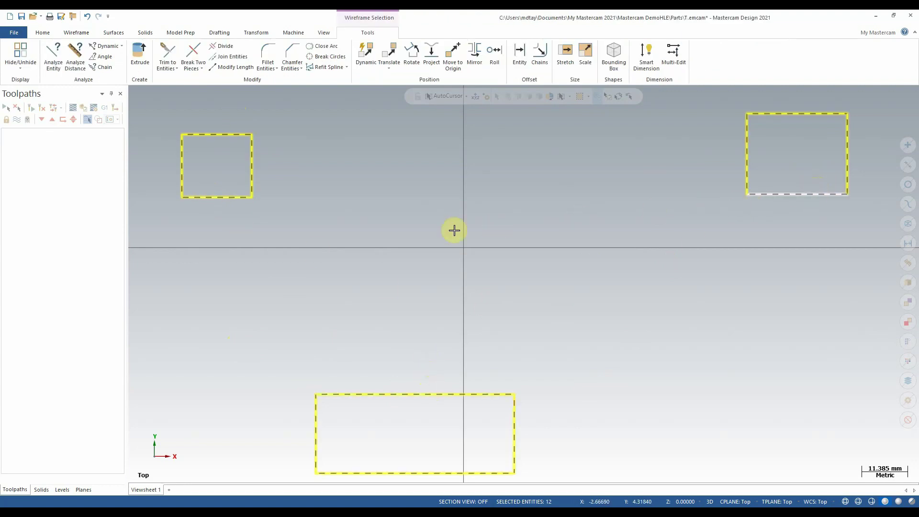
{"action": "key", "text": "Delete"}
{"action": "right_click", "coordinate": [381, 227]}
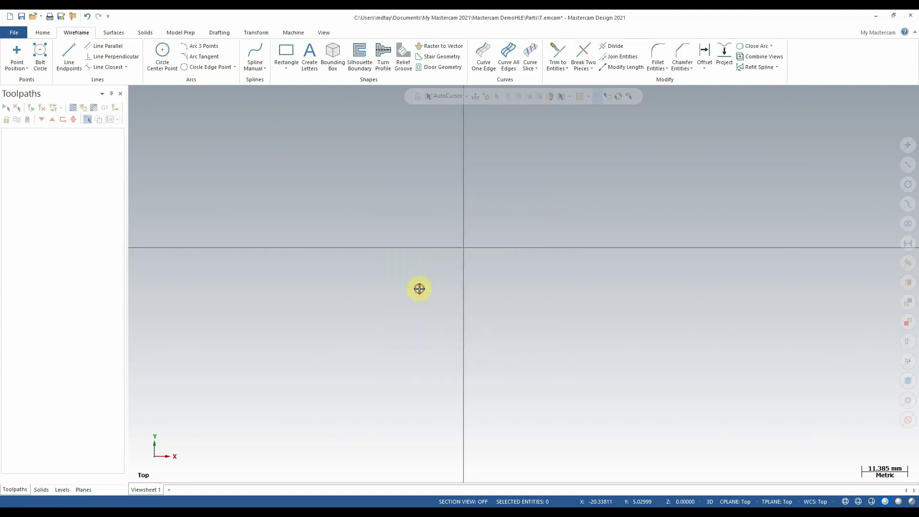
{"action": "right_click", "coordinate": [394, 222]}
{"action": "left_click", "coordinate": [435, 306]}
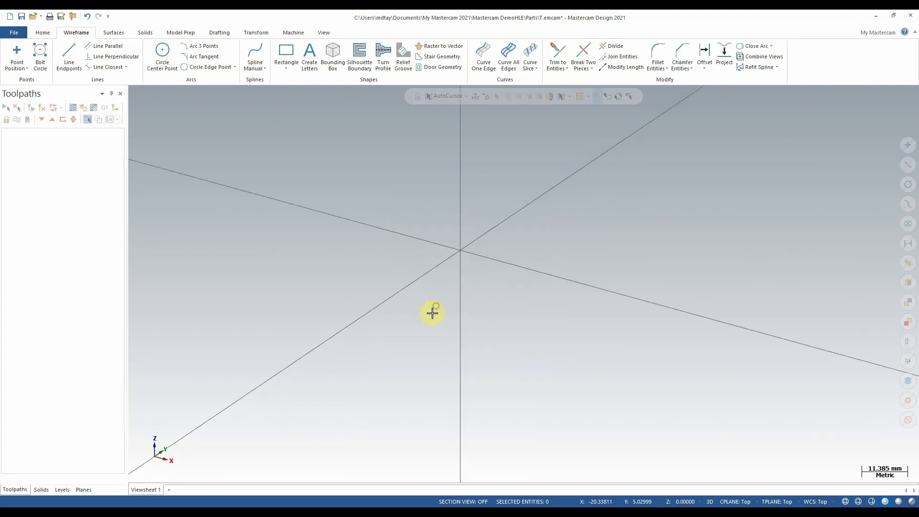
{"action": "right_click", "coordinate": [384, 248]}
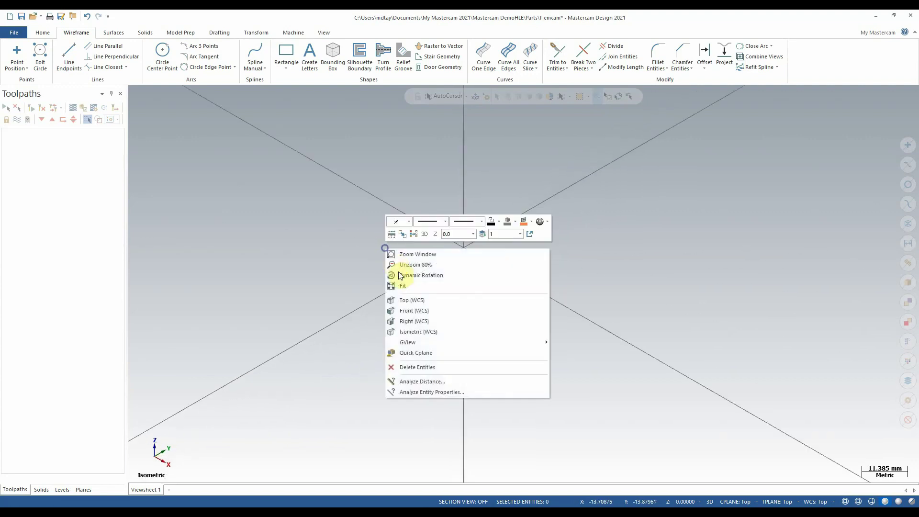
{"action": "left_click", "coordinate": [421, 299]}
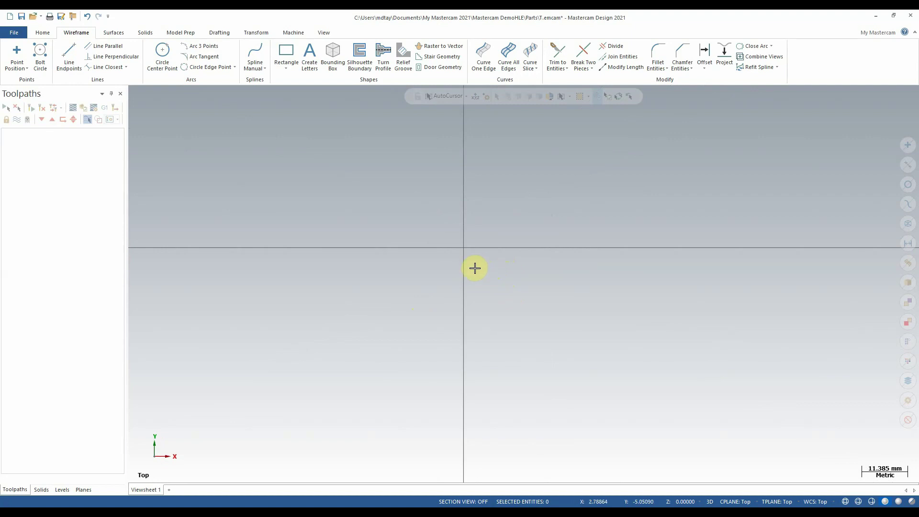
Step: Create a block solid from a dragged footprint with a height of 2.0
{"action": "left_click", "coordinate": [142, 32]}
{"action": "left_click", "coordinate": [36, 53]}
{"action": "left_click", "coordinate": [362, 185]}
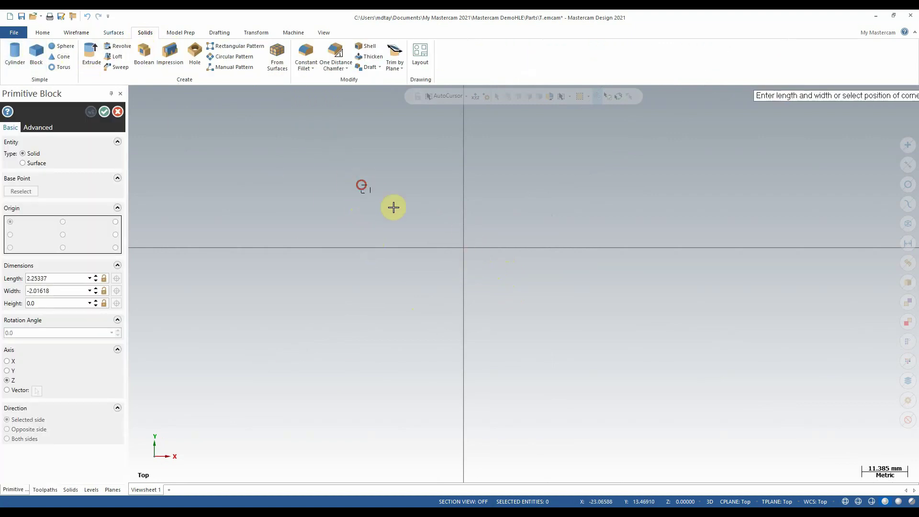
{"action": "left_click", "coordinate": [576, 338]}
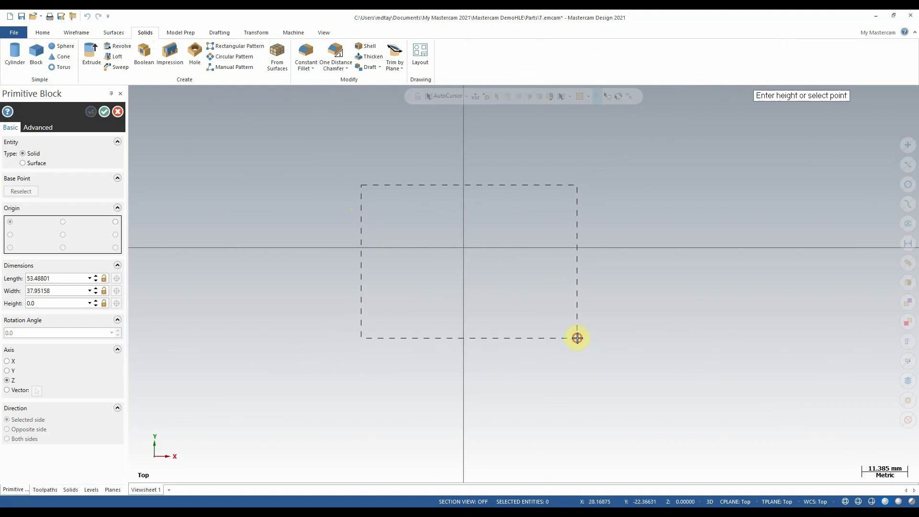
{"action": "double_click", "coordinate": [62, 303]}
{"action": "type", "text": "2"}
{"action": "key", "text": "Return"}
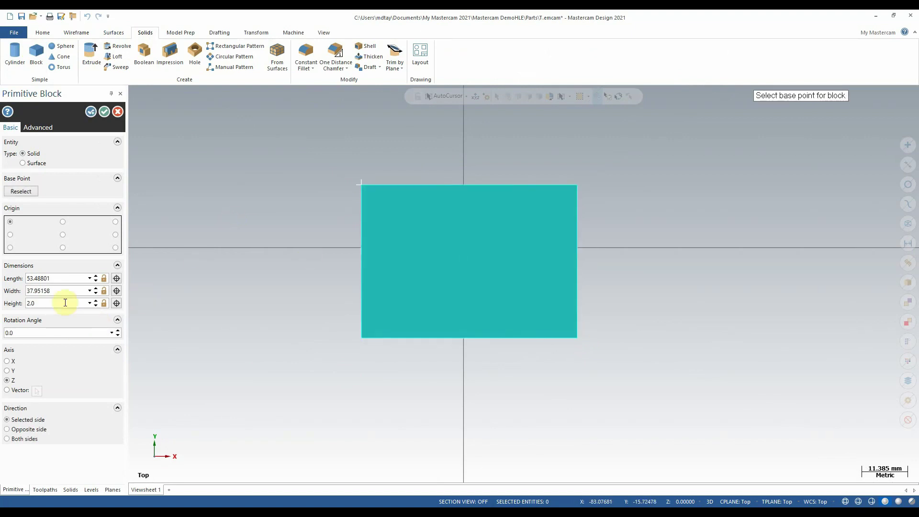
{"action": "left_click", "coordinate": [103, 111]}
Step: Switch the viewport to the Isometric (WCS) view of the block
{"action": "right_click", "coordinate": [264, 160]}
{"action": "left_click", "coordinate": [280, 210]}
{"action": "right_click", "coordinate": [258, 176]}
{"action": "left_click", "coordinate": [306, 260]}
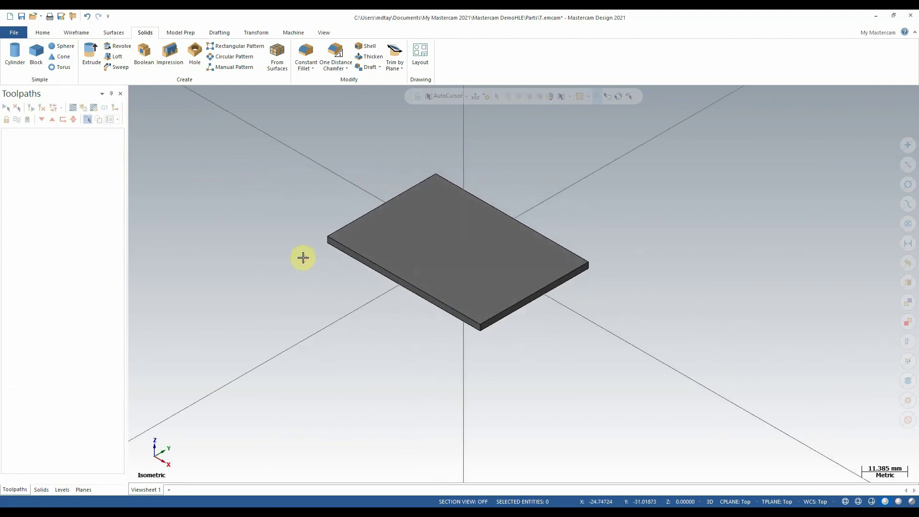
Step: Orbit around the block, return to Top (WCS), then window-select and delete the block
{"action": "scroll", "coordinate": [281, 275], "scroll_direction": "up", "scroll_amount": 3}
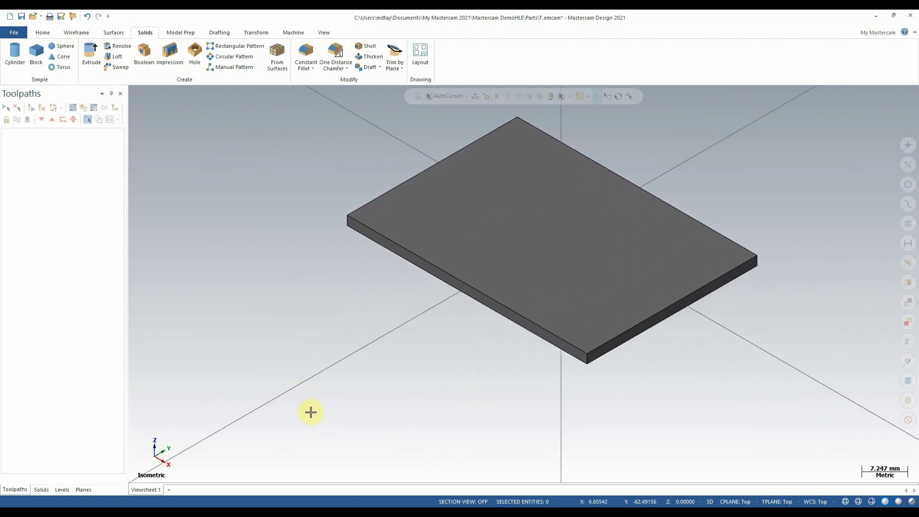
{"action": "mouse_move", "coordinate": [311, 412]}
{"action": "middle_mouse_down"}
{"action": "mouse_move", "coordinate": [581, 164]}
{"action": "mouse_move", "coordinate": [468, 299]}
{"action": "mouse_move", "coordinate": [449, 282]}
{"action": "mouse_move", "coordinate": [431, 306]}
{"action": "middle_mouse_up"}
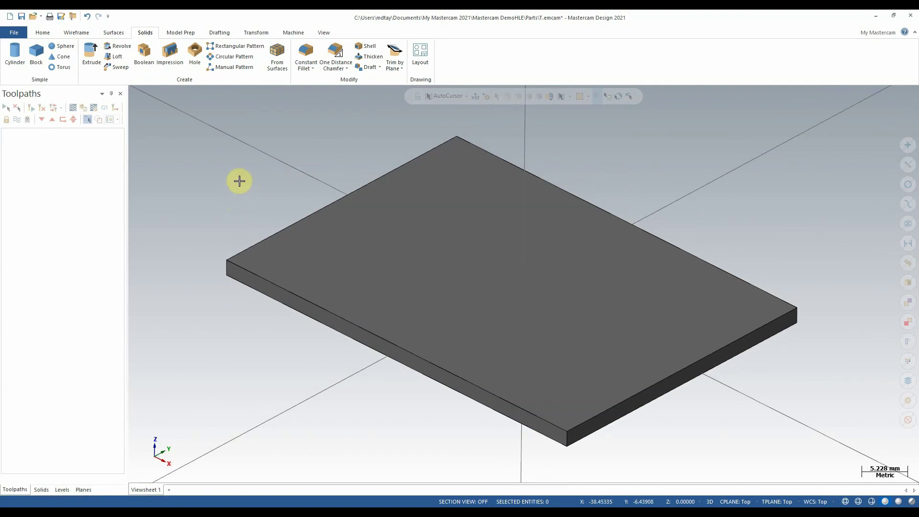
{"action": "mouse_move", "coordinate": [239, 181]}
{"action": "middle_mouse_down"}
{"action": "mouse_move", "coordinate": [277, 148]}
{"action": "mouse_move", "coordinate": [265, 188]}
{"action": "mouse_move", "coordinate": [478, 191]}
{"action": "mouse_move", "coordinate": [445, 201]}
{"action": "mouse_move", "coordinate": [254, 180]}
{"action": "middle_mouse_up"}
{"action": "right_click", "coordinate": [253, 181]}
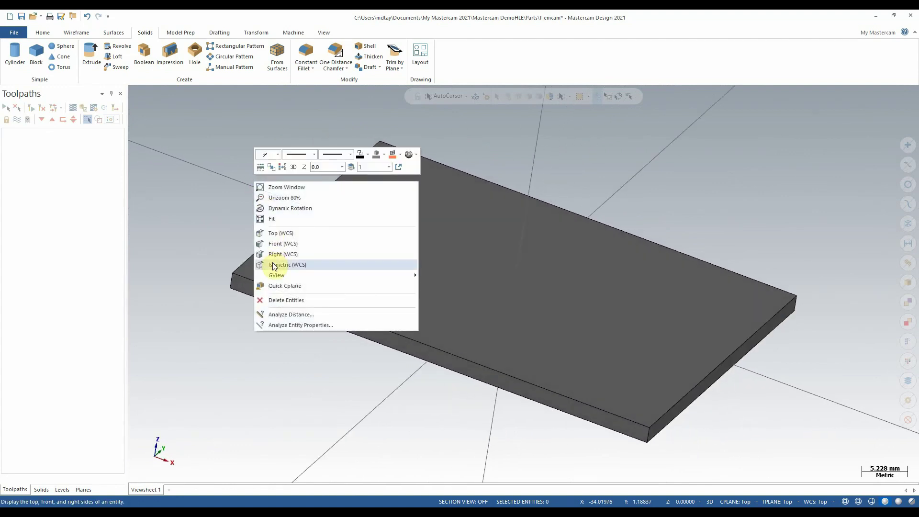
{"action": "left_click", "coordinate": [295, 233]}
{"action": "left_click_drag", "start_coordinate": [275, 151], "coordinate": [665, 397]}
{"action": "key", "text": "Delete"}
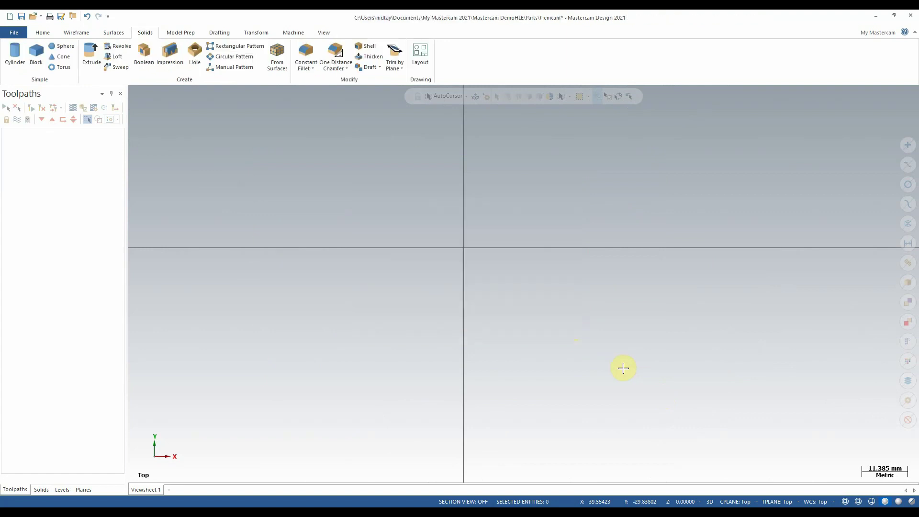
{"action": "right_click", "coordinate": [432, 196]}
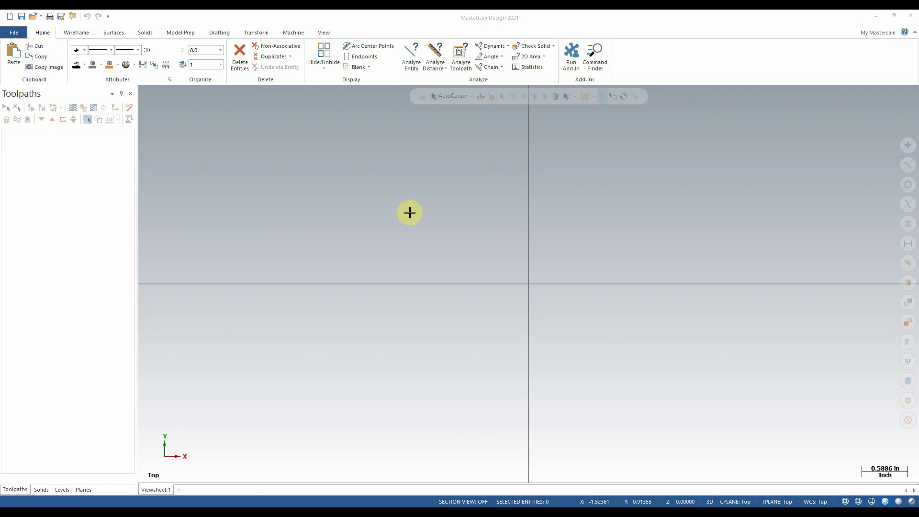
Step: Draw a Circle Center Point circle of radius 2.5 centred at FastPoint 5.5,10
{"action": "left_click", "coordinate": [81, 35]}
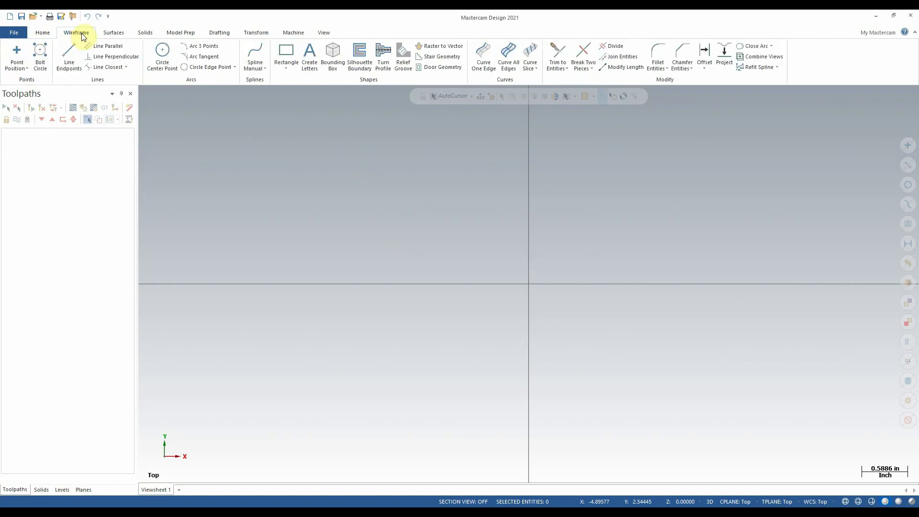
{"action": "left_click", "coordinate": [163, 52]}
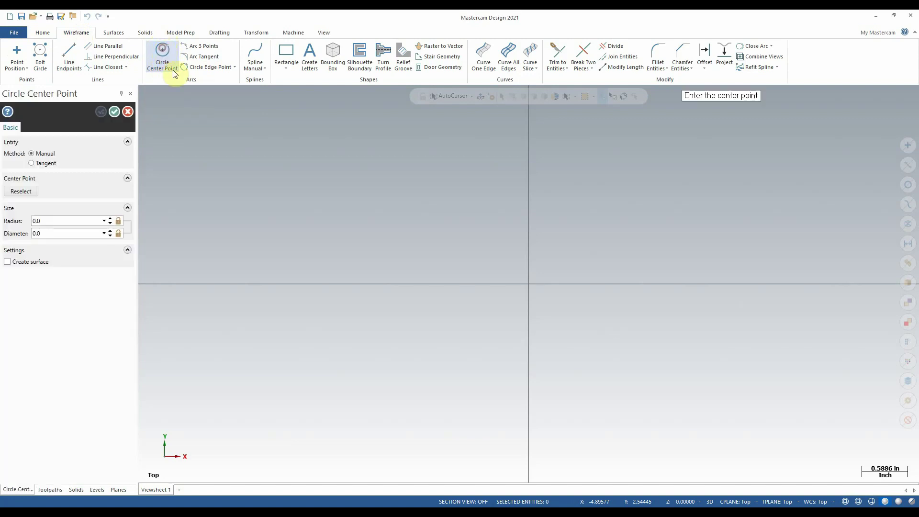
{"action": "left_click", "coordinate": [57, 222]}
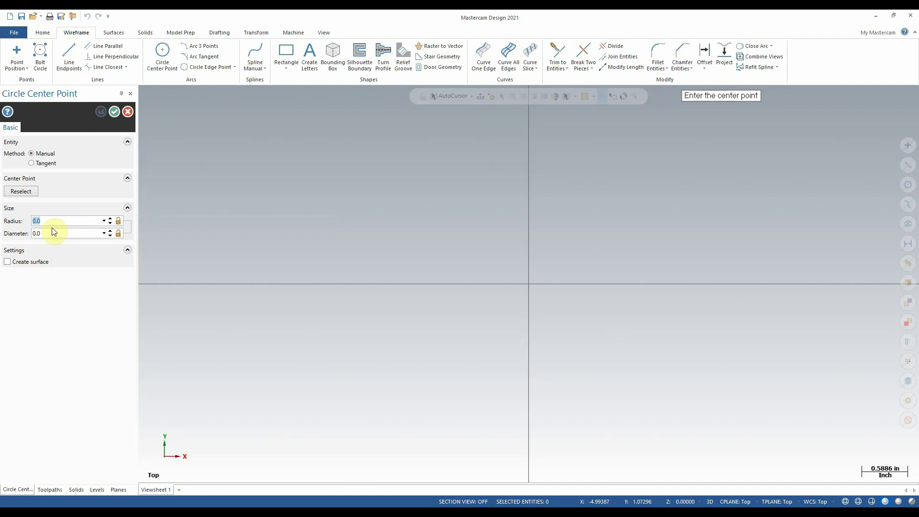
{"action": "type", "text": "2.5"}
{"action": "key", "text": "Return"}
{"action": "scroll", "coordinate": [421, 311], "scroll_direction": "down", "scroll_amount": 4}
{"action": "scroll", "coordinate": [444, 309], "scroll_direction": "down", "scroll_amount": 4}
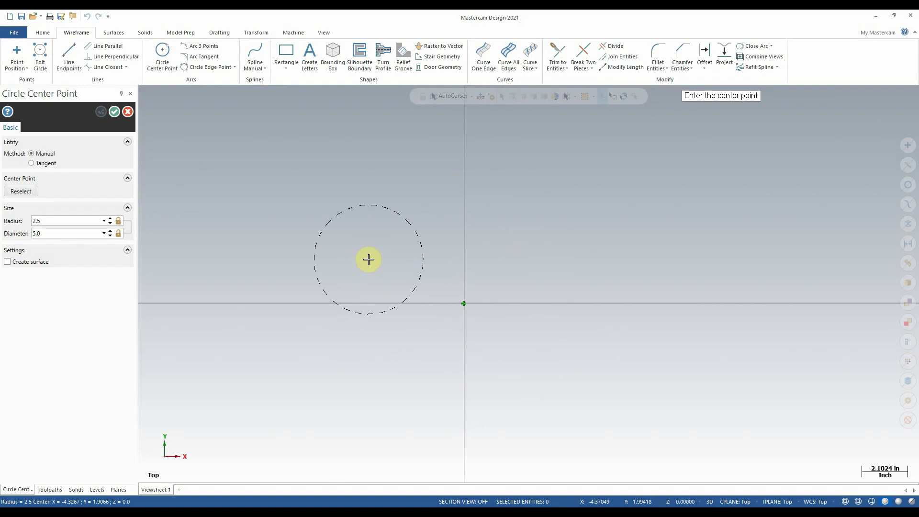
{"action": "type", "text": "5.5,"}
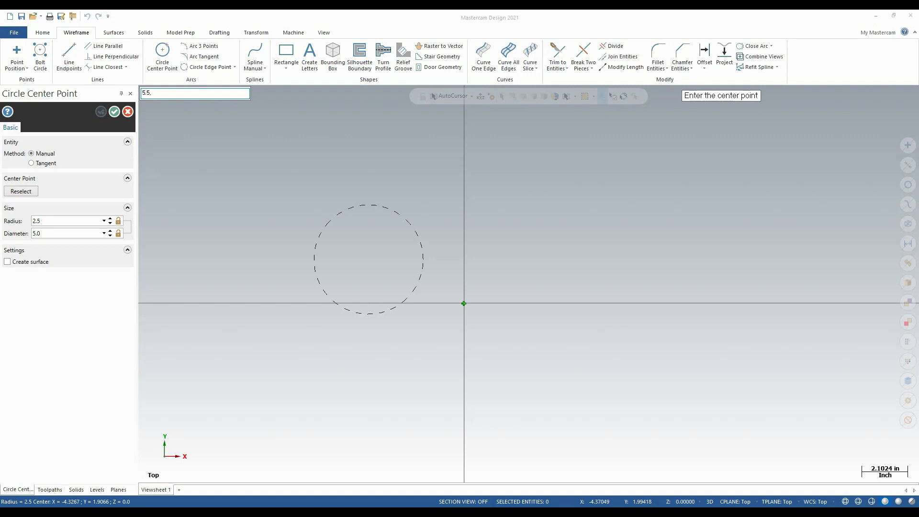
{"action": "type", "text": "10"}
{"action": "key", "text": "Return"}
{"action": "scroll", "coordinate": [314, 433], "scroll_direction": "down", "scroll_amount": 3}
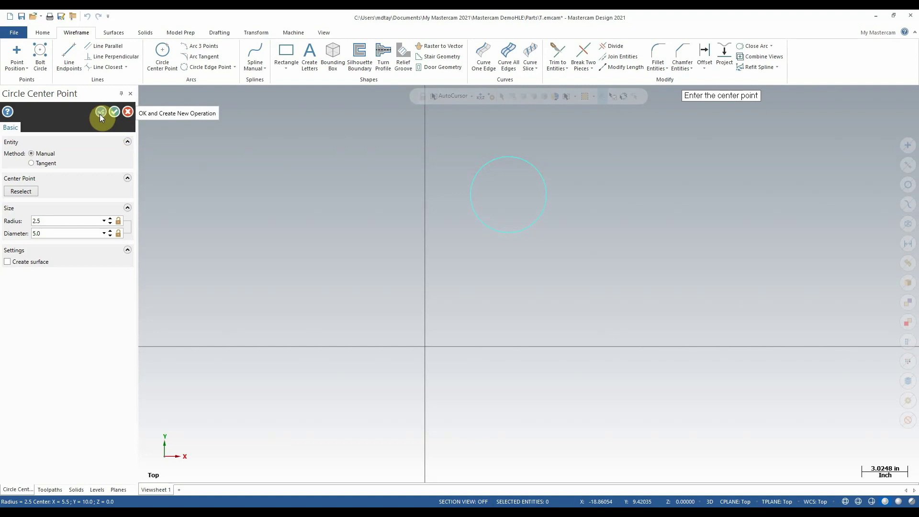
{"action": "left_click", "coordinate": [101, 114]}
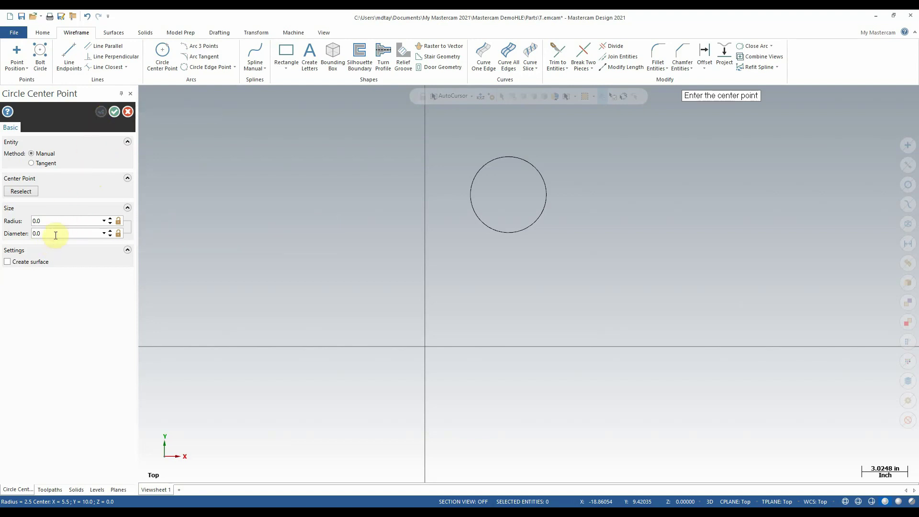
Step: Set radius 2 and centre the second circle at FastPoint 2.5,5.5
{"action": "left_click", "coordinate": [64, 221]}
{"action": "type", "text": "2"}
{"action": "key", "text": "Return"}
{"action": "type", "text": "2"}
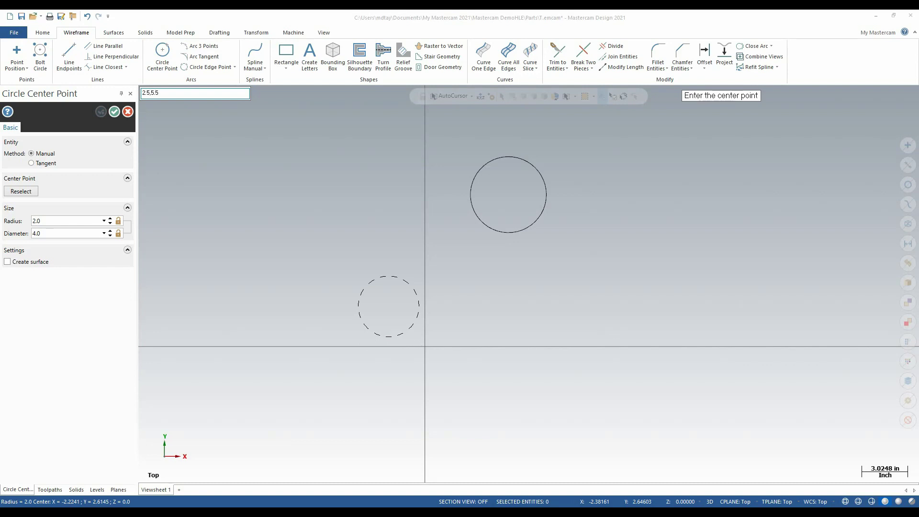
{"action": "key", "text": "Return"}
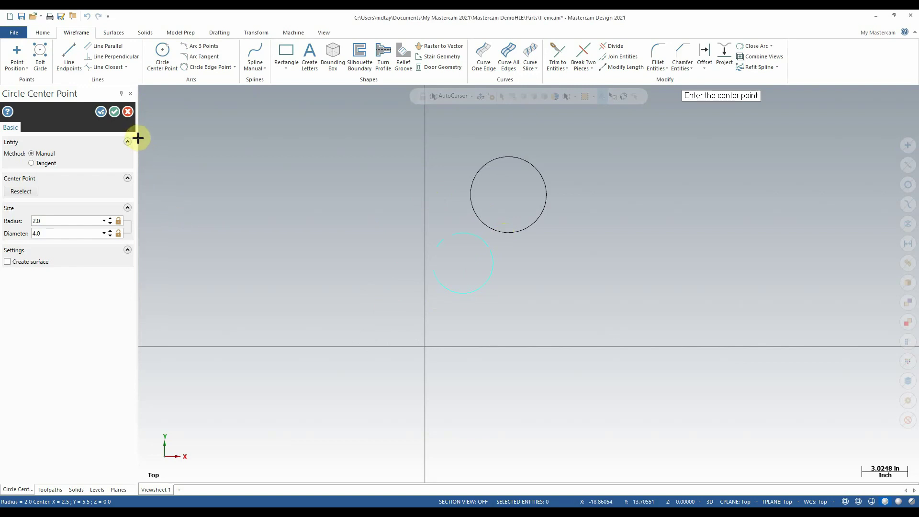
{"action": "left_click", "coordinate": [115, 111]}
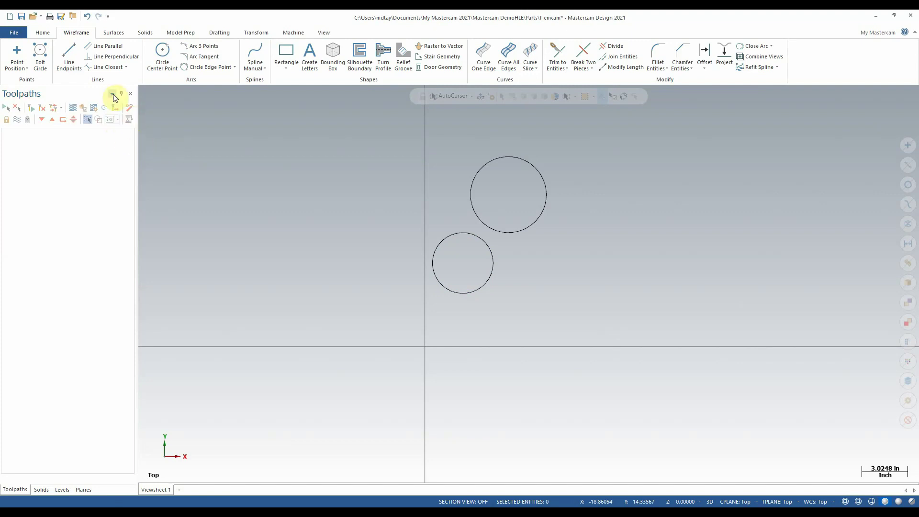
Step: Start a Line Endpoints line with its first endpoint at 2.5,15
{"action": "left_click", "coordinate": [72, 58]}
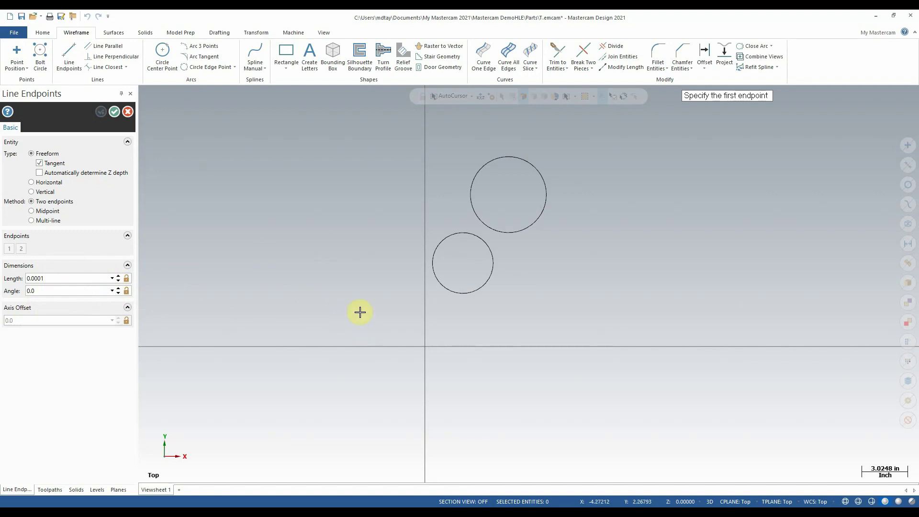
{"action": "type", "text": "2"}
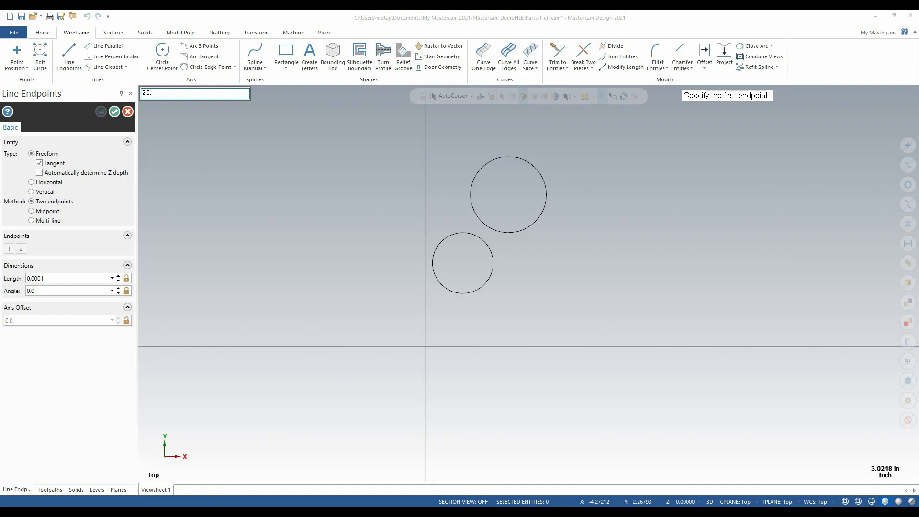
{"action": "type", "text": ".5,15"}
{"action": "key", "text": "Return"}
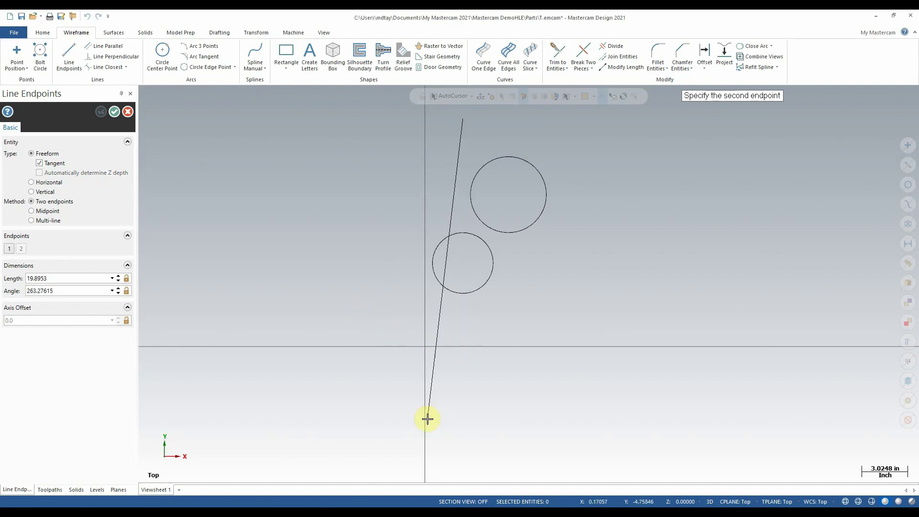
Step: End the line at 12,15, check its 9.5 length, and commit it
{"action": "scroll", "coordinate": [427, 419], "scroll_direction": "down", "scroll_amount": 3}
{"action": "scroll", "coordinate": [518, 162], "scroll_direction": "up", "scroll_amount": 1}
{"action": "scroll", "coordinate": [518, 160], "scroll_direction": "up", "scroll_amount": 1}
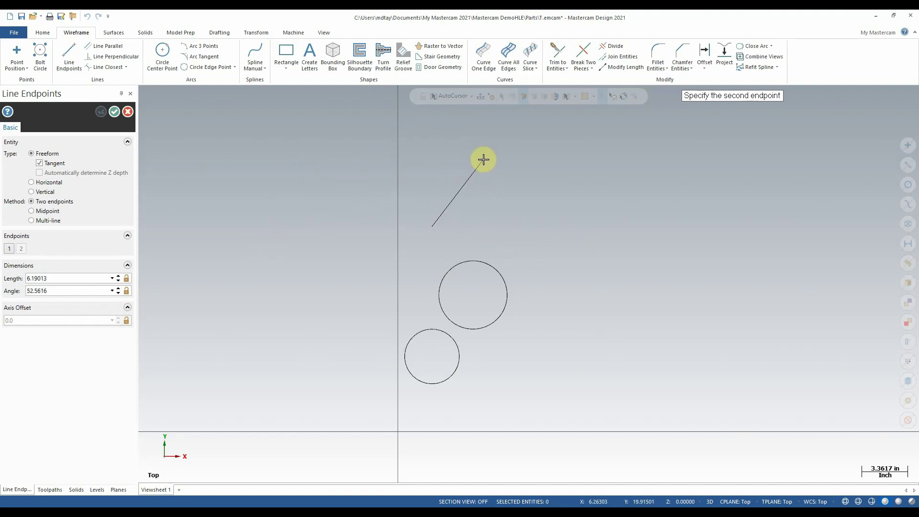
{"action": "type", "text": "3"}
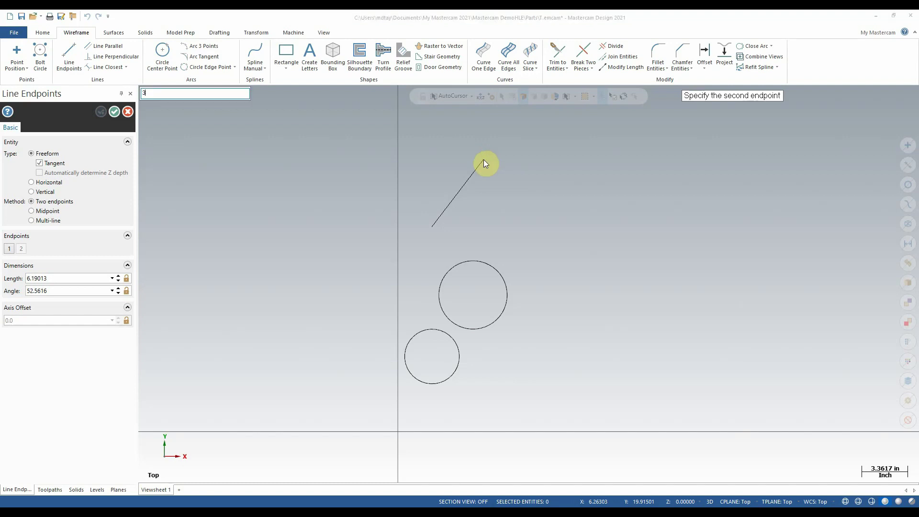
{"action": "key", "text": "BackSpace"}
{"action": "type", "text": "12,15"}
{"action": "key", "text": "Return"}
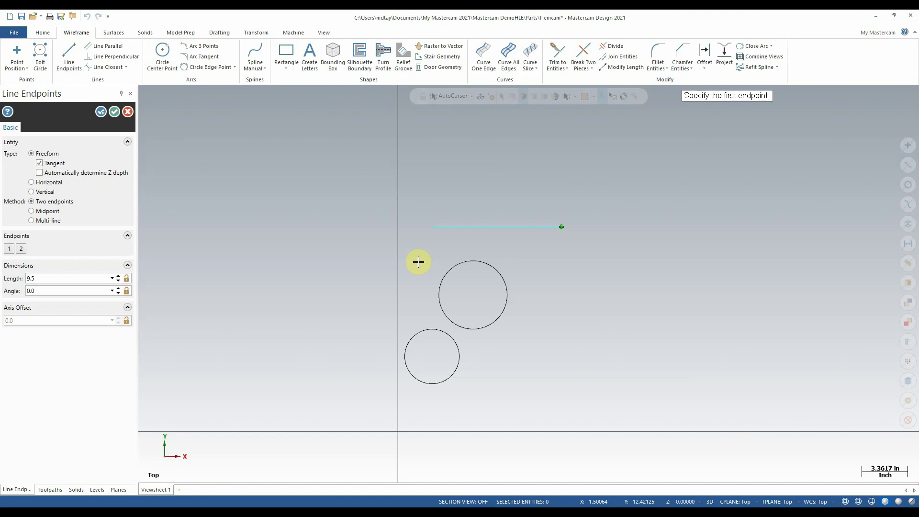
{"action": "double_click", "coordinate": [55, 276]}
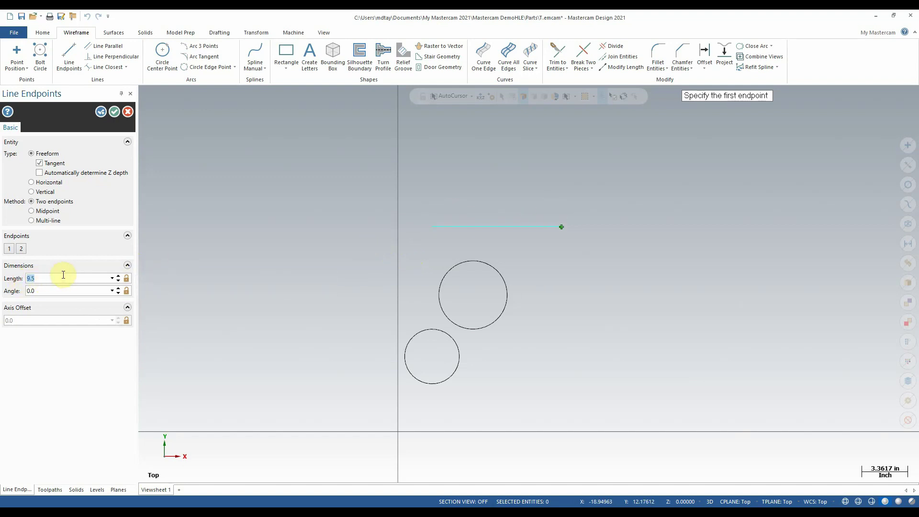
{"action": "left_click", "coordinate": [37, 278]}
{"action": "left_click", "coordinate": [114, 112]}
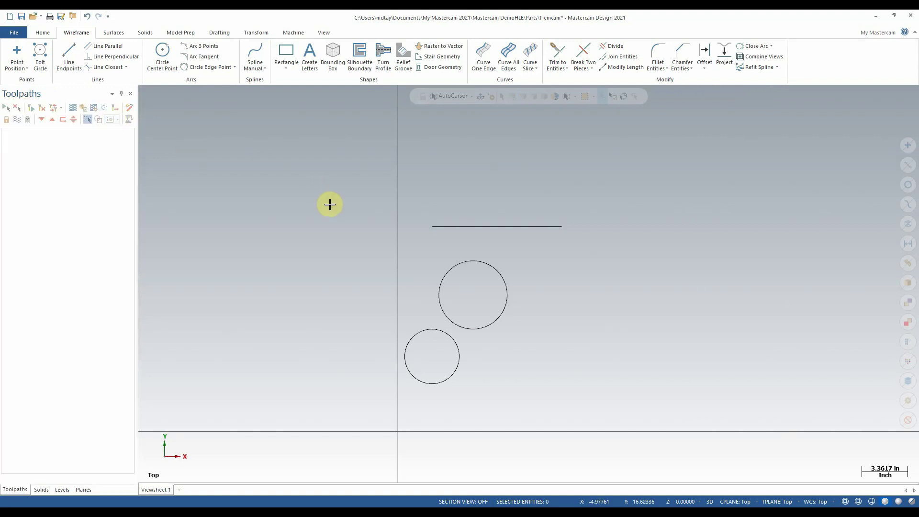